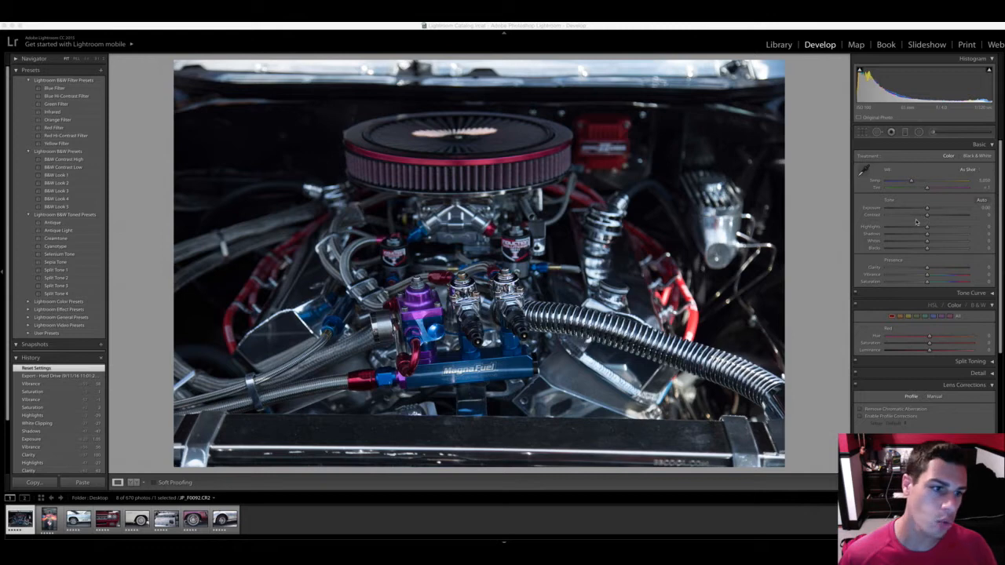
Set the engine bay photo's contrast to +100 and its exposure to +0.80
{"action": "left_click_drag", "start_coordinate": [926, 216], "coordinate": [967, 215]}
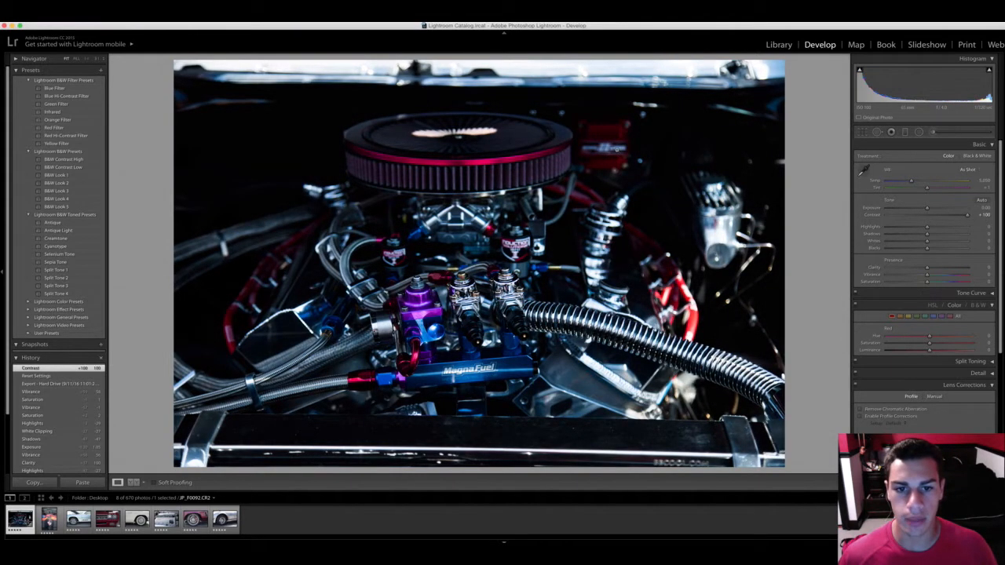
{"action": "left_click", "coordinate": [986, 208]}
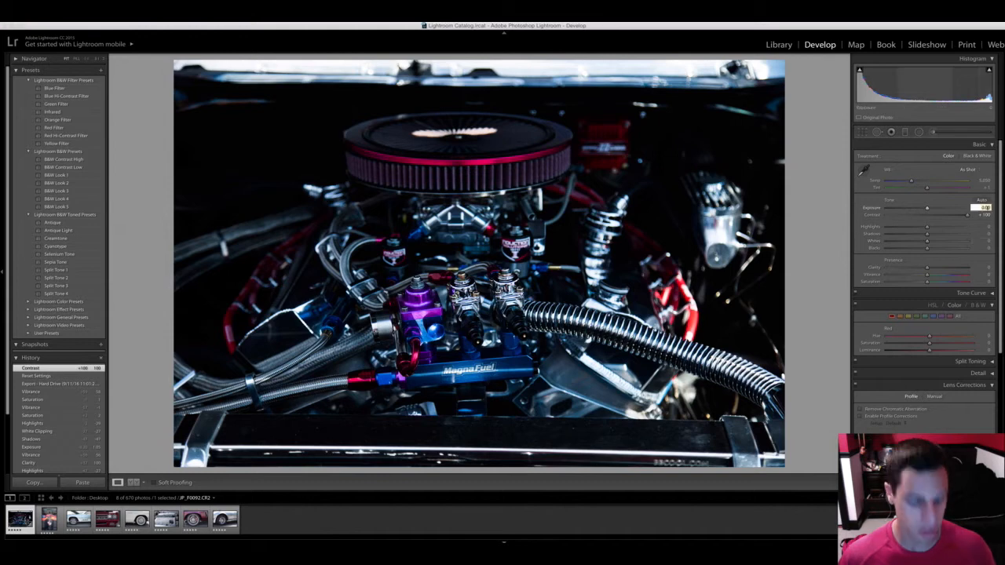
{"action": "type", "text": "0.8"}
{"action": "key", "text": "Return"}
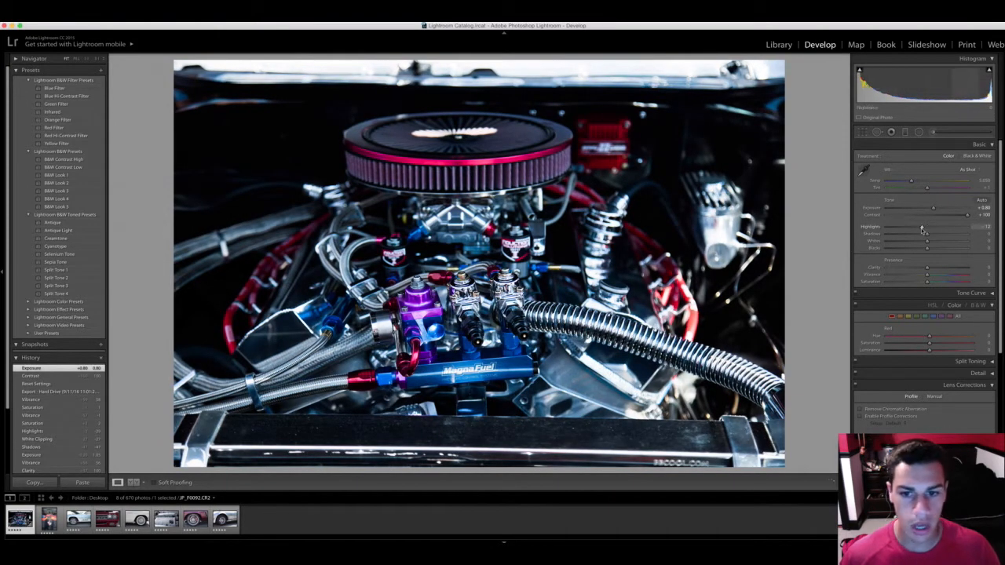
Set the engine bay photo's clarity to +100, vibrance to +19, shadows to -23 and highlights to -54
{"action": "left_click_drag", "start_coordinate": [929, 229], "coordinate": [926, 229]}
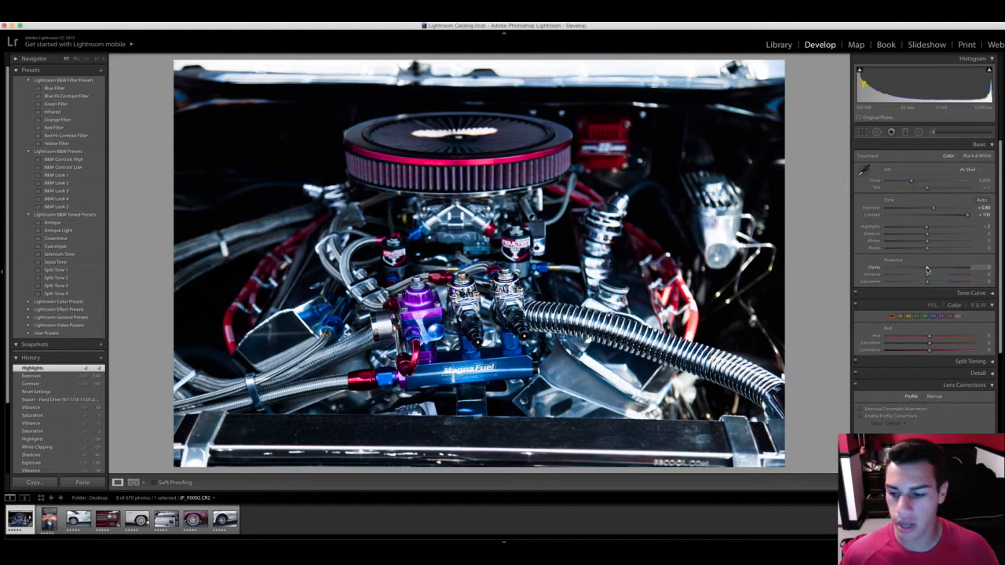
{"action": "mouse_move", "coordinate": [926, 270]}
{"action": "left_mouse_down"}
{"action": "mouse_move", "coordinate": [983, 270]}
{"action": "mouse_move", "coordinate": [936, 276]}
{"action": "left_mouse_up"}
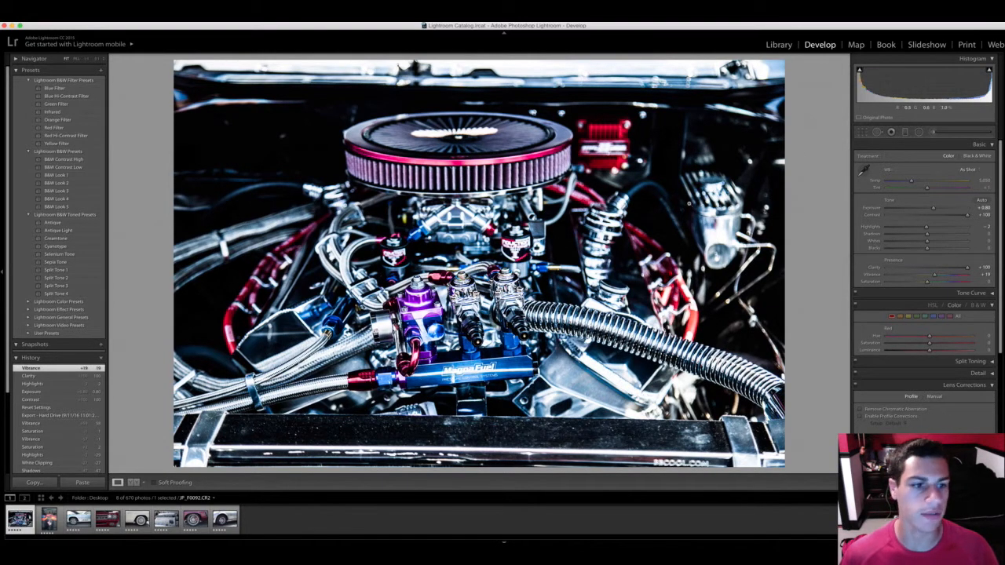
{"action": "left_click_drag", "start_coordinate": [927, 235], "coordinate": [917, 235]}
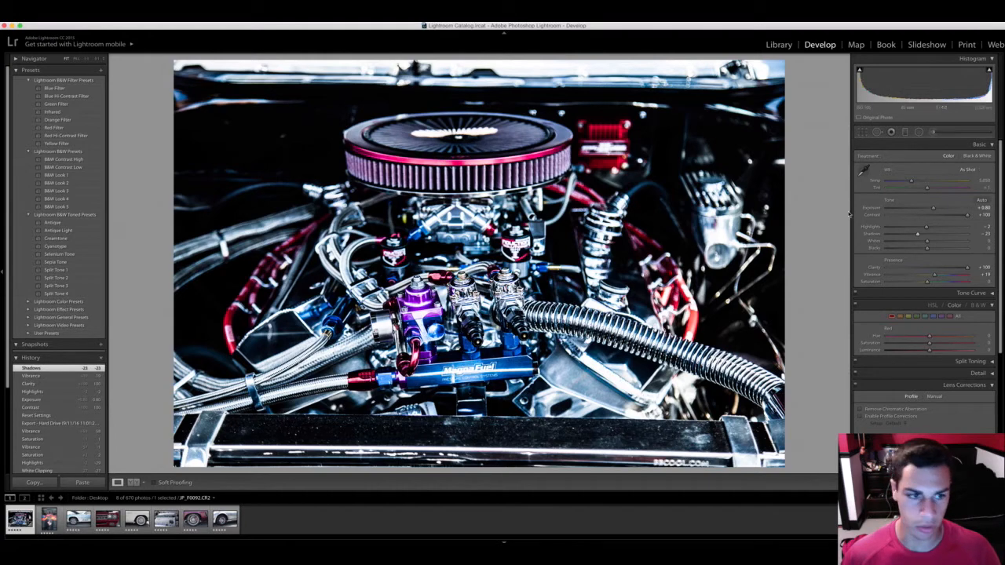
{"action": "left_click_drag", "start_coordinate": [927, 228], "coordinate": [904, 228]}
Straighten the engine bay photo with a crop angle of 0.27
{"action": "left_click", "coordinate": [861, 131]}
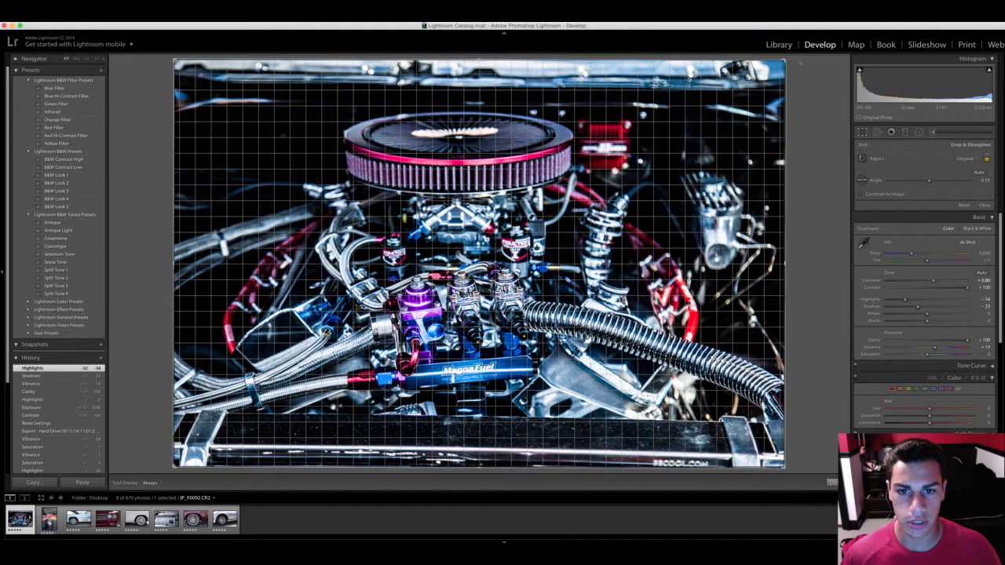
{"action": "left_click_drag", "start_coordinate": [799, 63], "coordinate": [803, 68]}
{"action": "key", "text": "Return"}
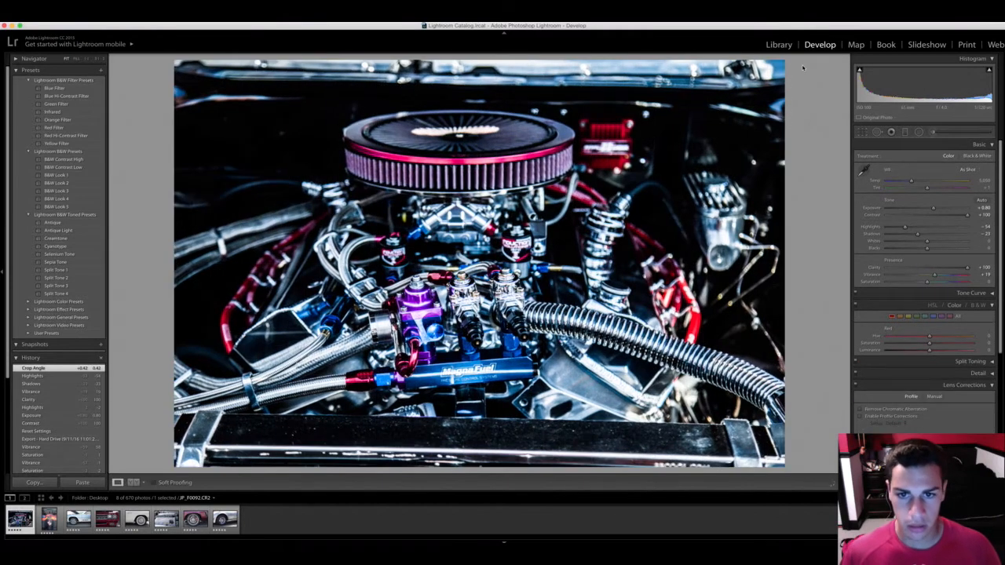
{"action": "left_click", "coordinate": [862, 132]}
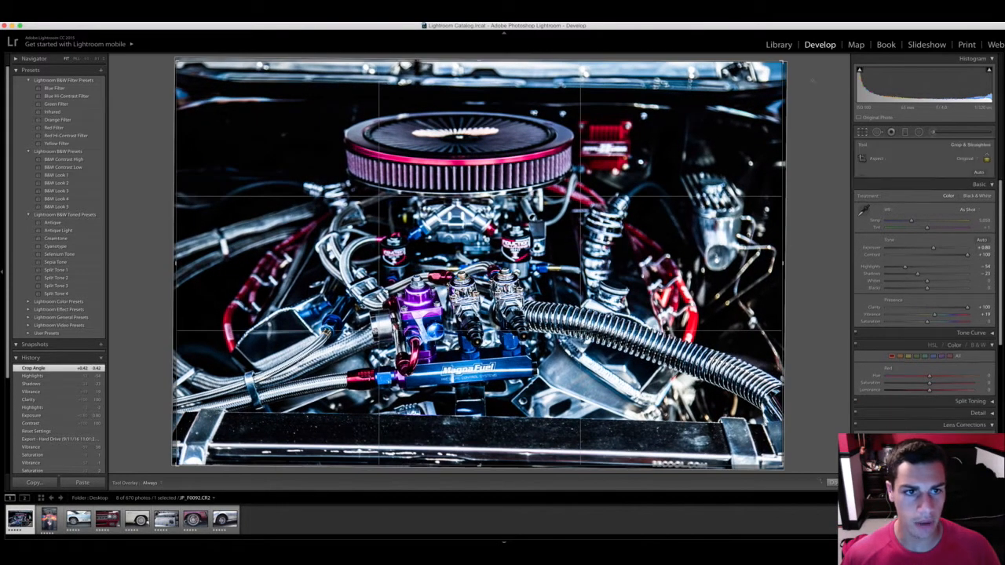
{"action": "left_click_drag", "start_coordinate": [812, 65], "coordinate": [813, 66]}
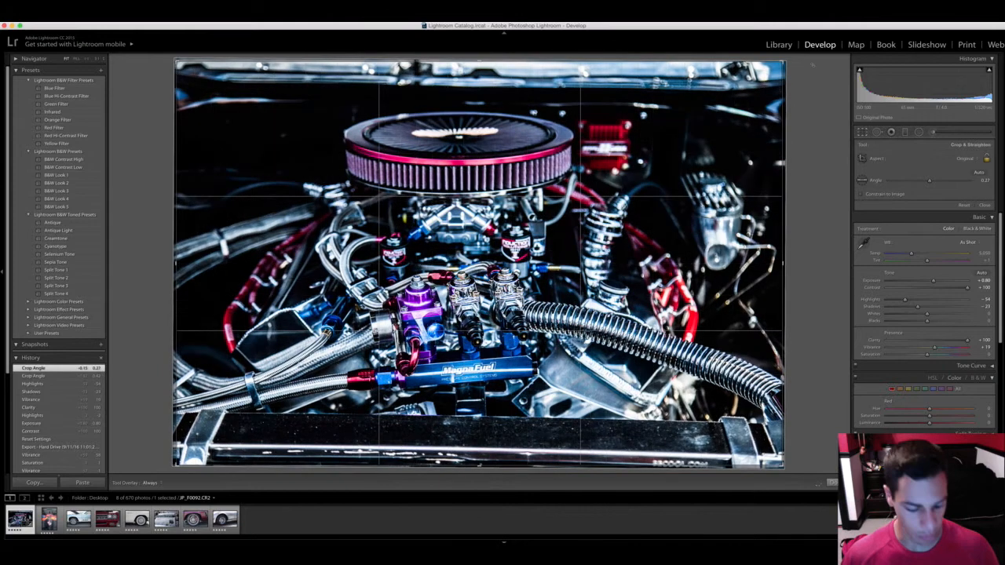
{"action": "key", "text": "Return"}
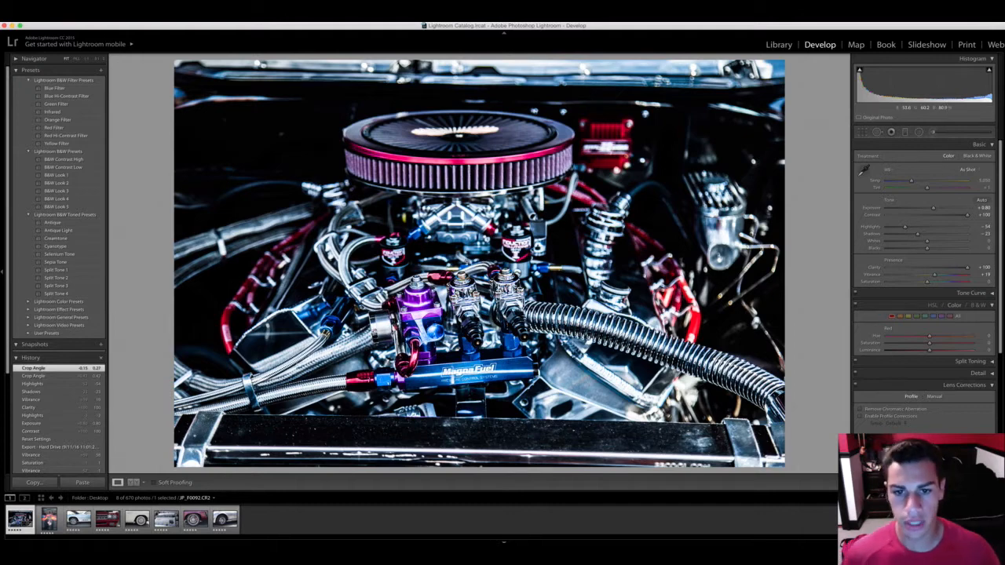
Compare the engine bay photo before and after editing side by side, and return to the single view
{"action": "left_click", "coordinate": [134, 482]}
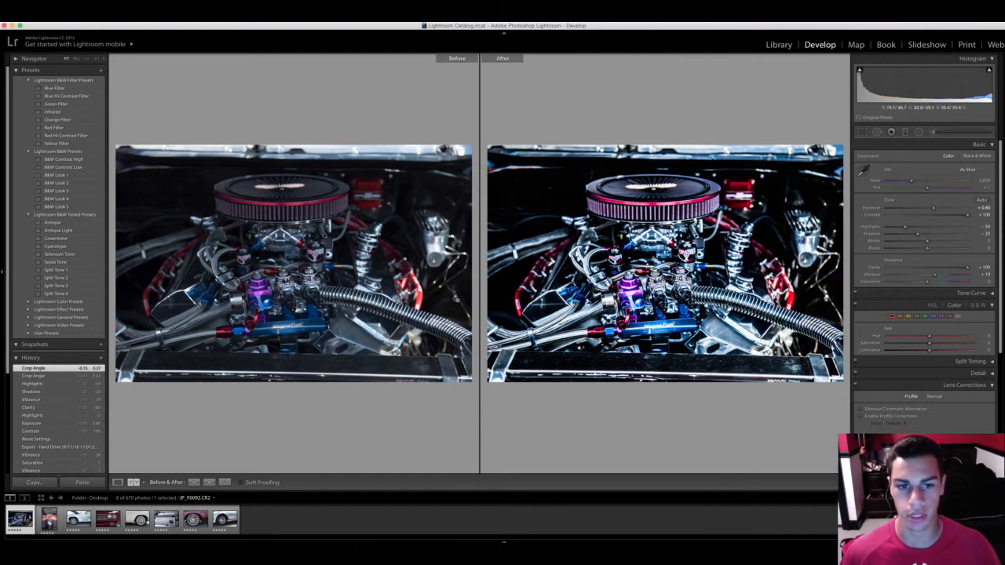
{"action": "left_click", "coordinate": [117, 482]}
Open the next photo, the painted car hood, and straighten it with a crop angle of 0.31
{"action": "key", "text": "Right"}
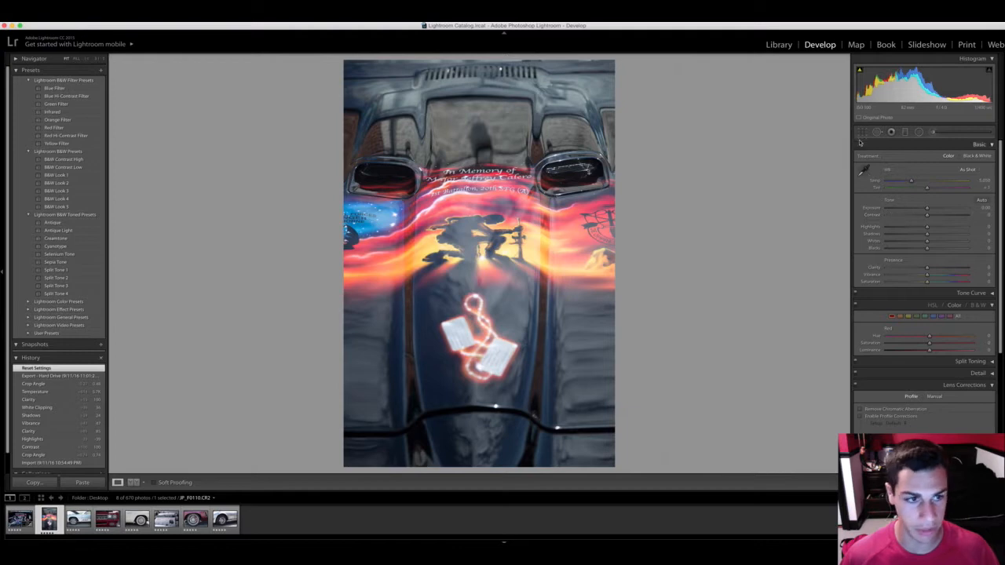
{"action": "left_click", "coordinate": [862, 134]}
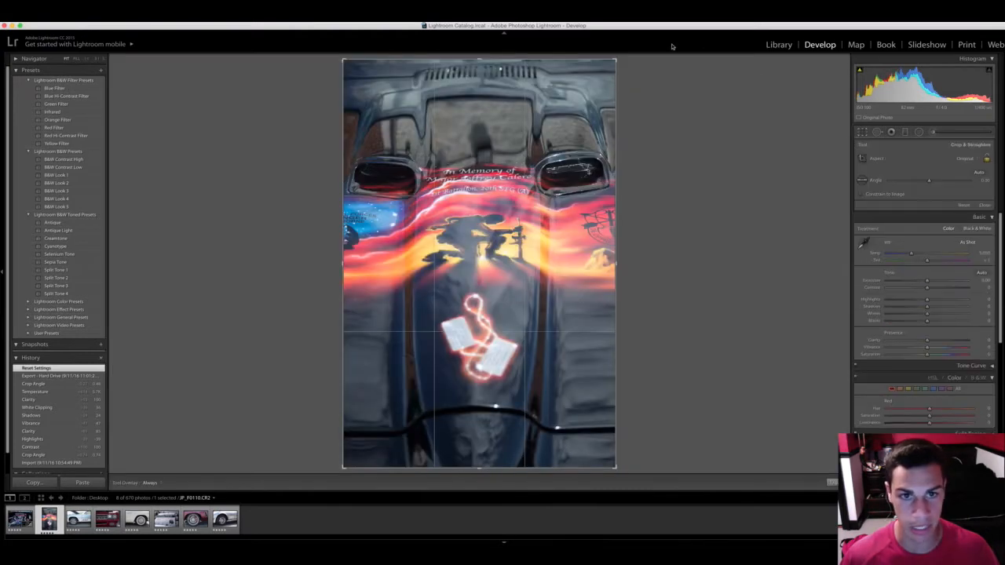
{"action": "left_click_drag", "start_coordinate": [643, 57], "coordinate": [644, 58]}
{"action": "key", "text": "Return"}
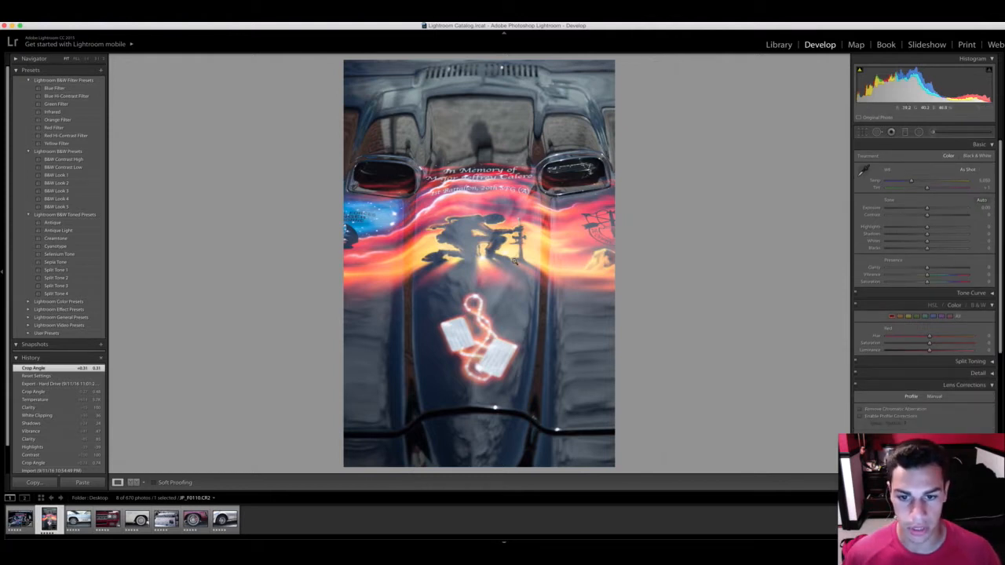
Set the hood photo's contrast to +100, clarity to +84, vibrance to +18, highlights to -33, shadows to +15 and whites to -22
{"action": "left_click_drag", "start_coordinate": [927, 214], "coordinate": [998, 217]}
{"action": "mouse_move", "coordinate": [926, 268]}
{"action": "left_mouse_down"}
{"action": "mouse_move", "coordinate": [961, 269]}
{"action": "mouse_move", "coordinate": [934, 277]}
{"action": "left_mouse_up"}
{"action": "left_click_drag", "start_coordinate": [927, 230], "coordinate": [913, 229]}
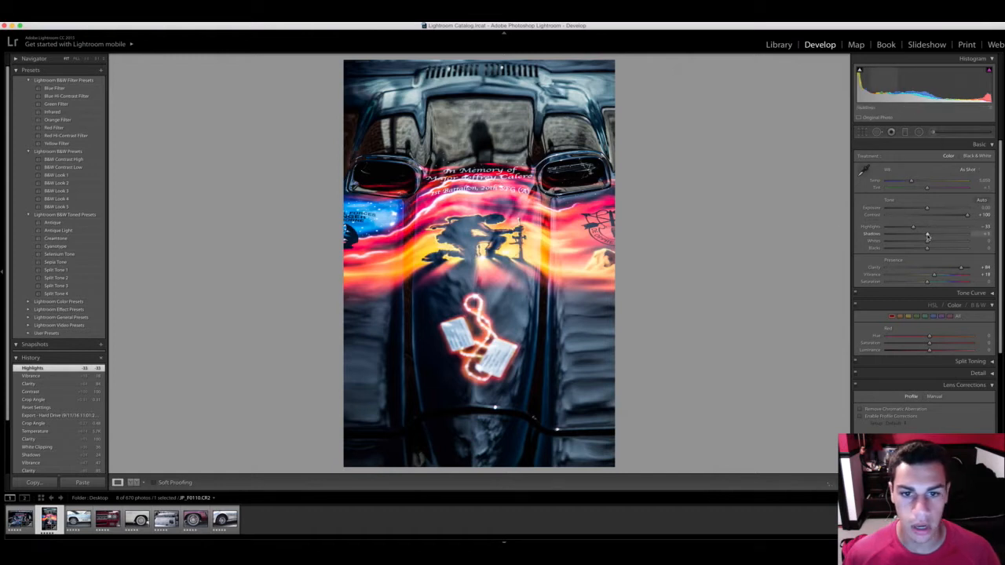
{"action": "mouse_move", "coordinate": [927, 237]}
{"action": "left_mouse_down"}
{"action": "mouse_move", "coordinate": [942, 235]}
{"action": "mouse_move", "coordinate": [913, 244]}
{"action": "left_mouse_up"}
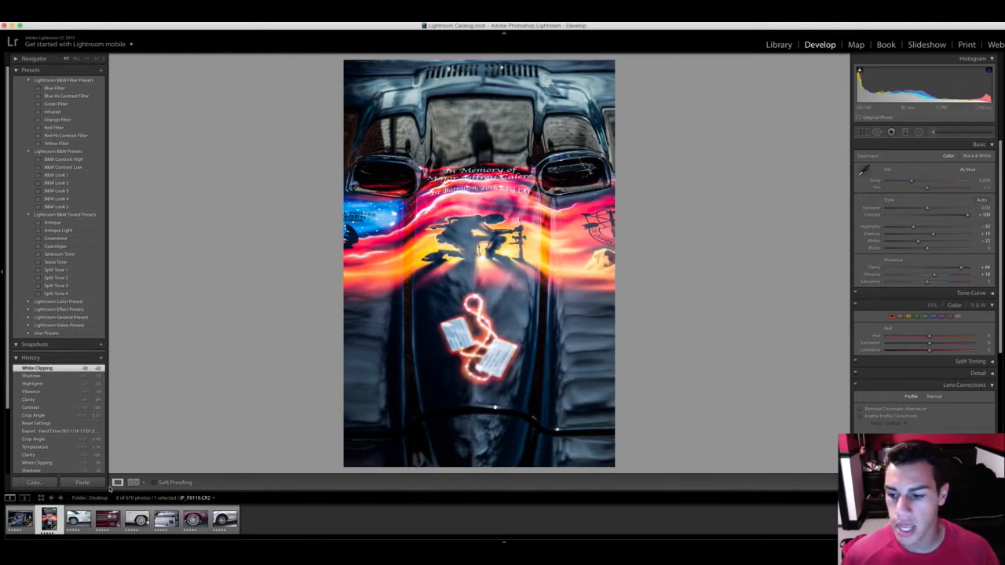
Compare the painted hood photo before and after editing side by side, and return to the single view
{"action": "left_click", "coordinate": [133, 482]}
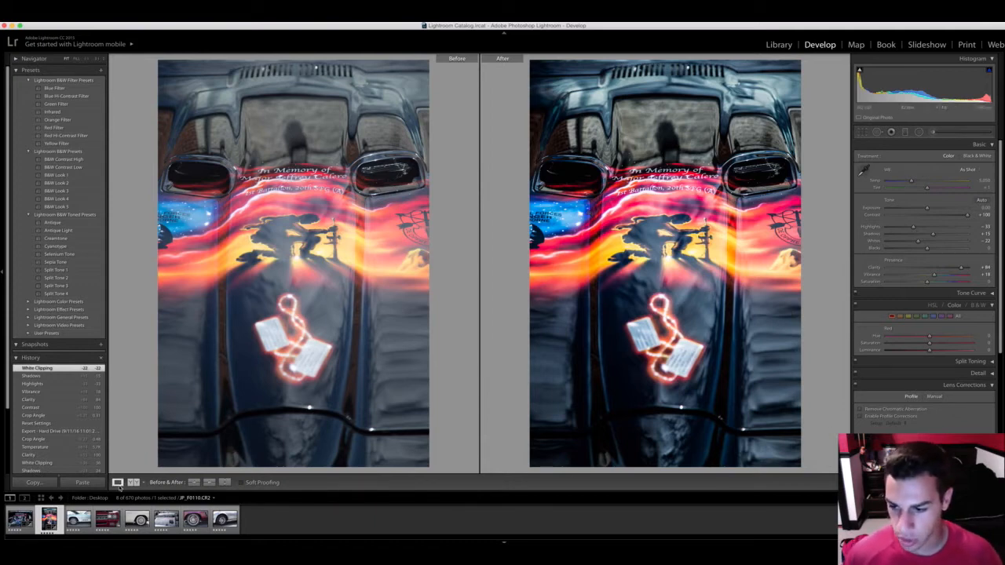
{"action": "left_click", "coordinate": [117, 482]}
Open the next photo, the blue 442 fender, and set its contrast to +100 and highlights to -100
{"action": "key", "text": "Right"}
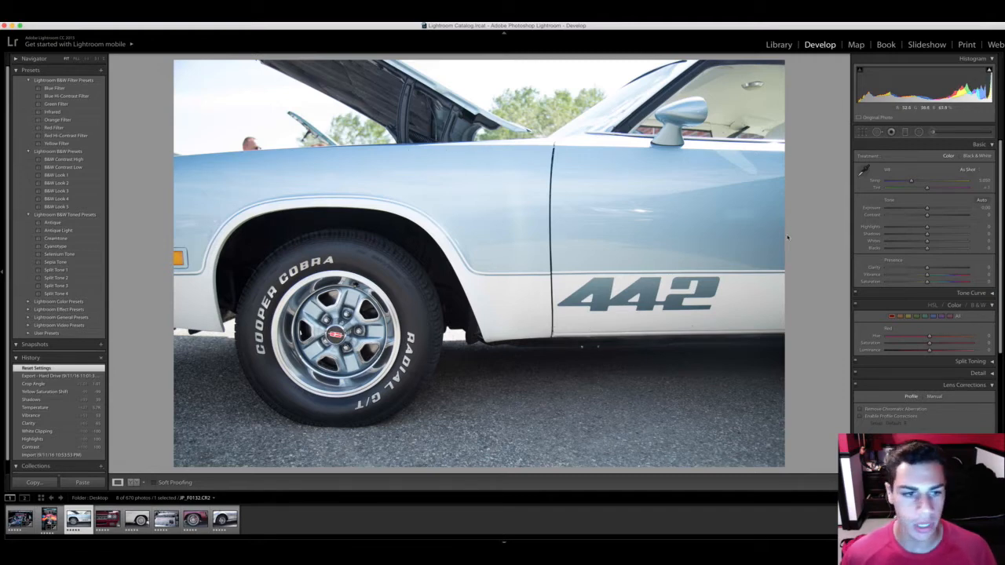
{"action": "left_click_drag", "start_coordinate": [927, 216], "coordinate": [986, 217]}
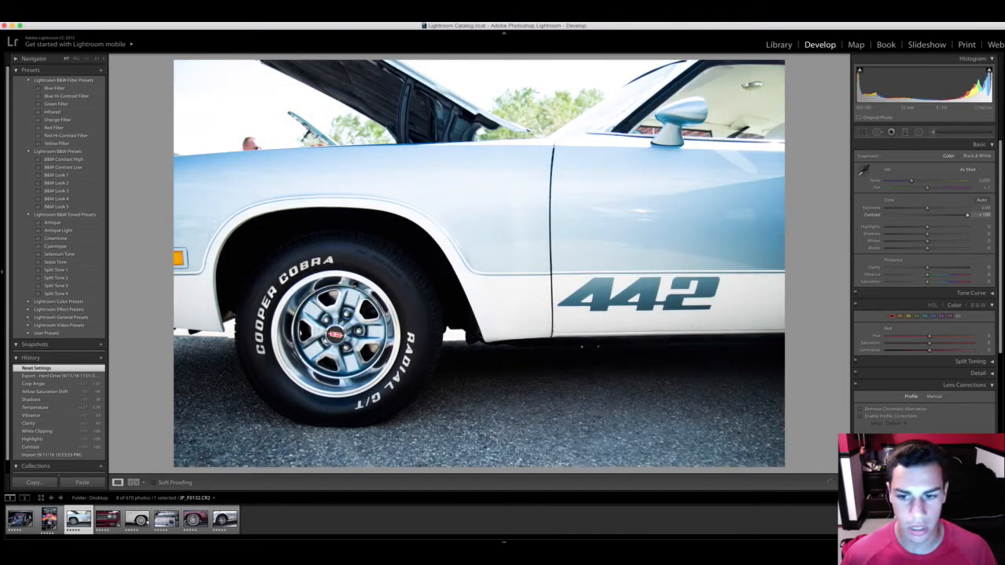
{"action": "mouse_move", "coordinate": [927, 229]}
{"action": "left_mouse_down"}
{"action": "mouse_move", "coordinate": [900, 229]}
{"action": "mouse_move", "coordinate": [928, 228]}
{"action": "left_mouse_up"}
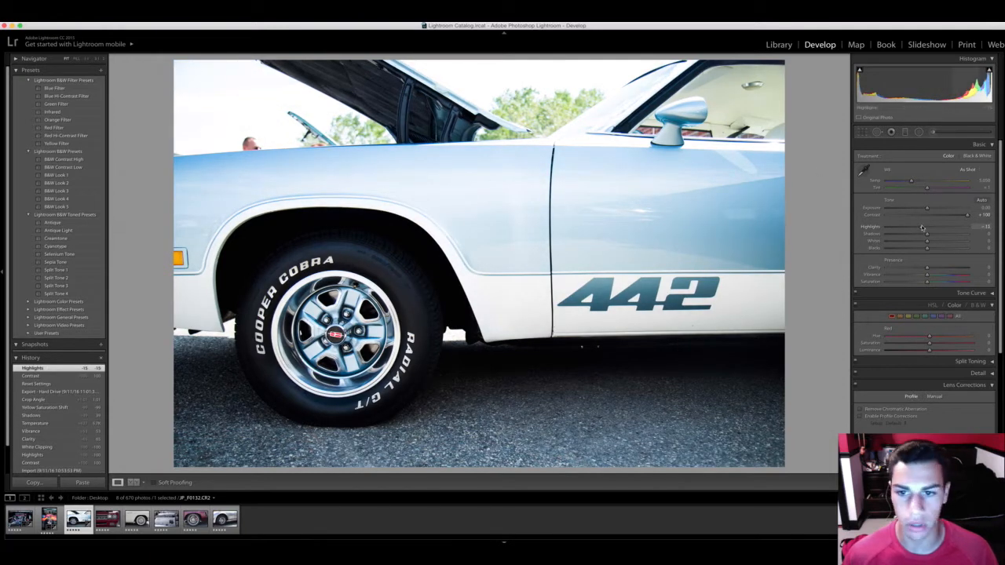
{"action": "left_click_drag", "start_coordinate": [923, 227], "coordinate": [876, 228]}
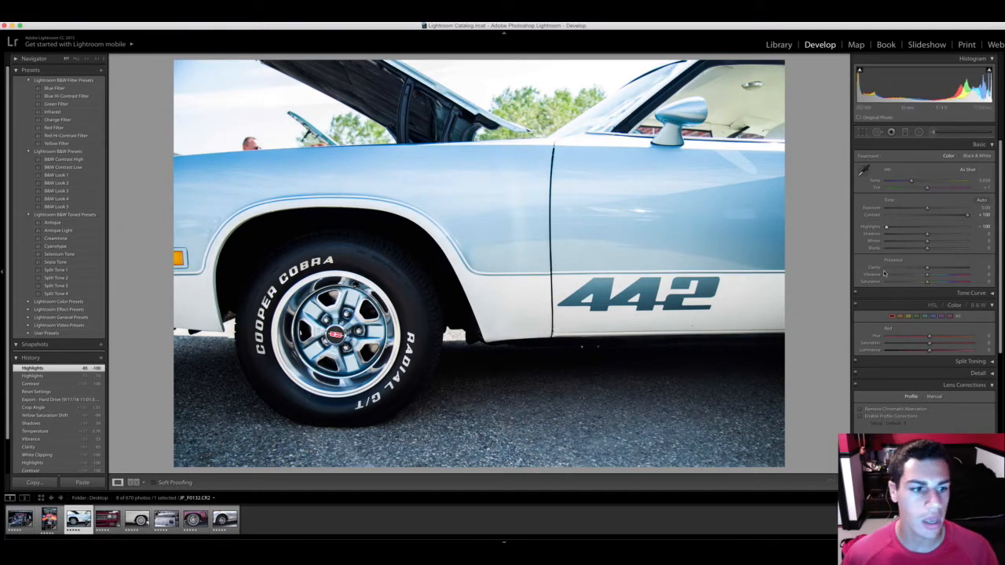
Set the 442 photo's clarity to +100, shadows to +72 and vibrance to +21
{"action": "left_click_drag", "start_coordinate": [927, 269], "coordinate": [972, 270]}
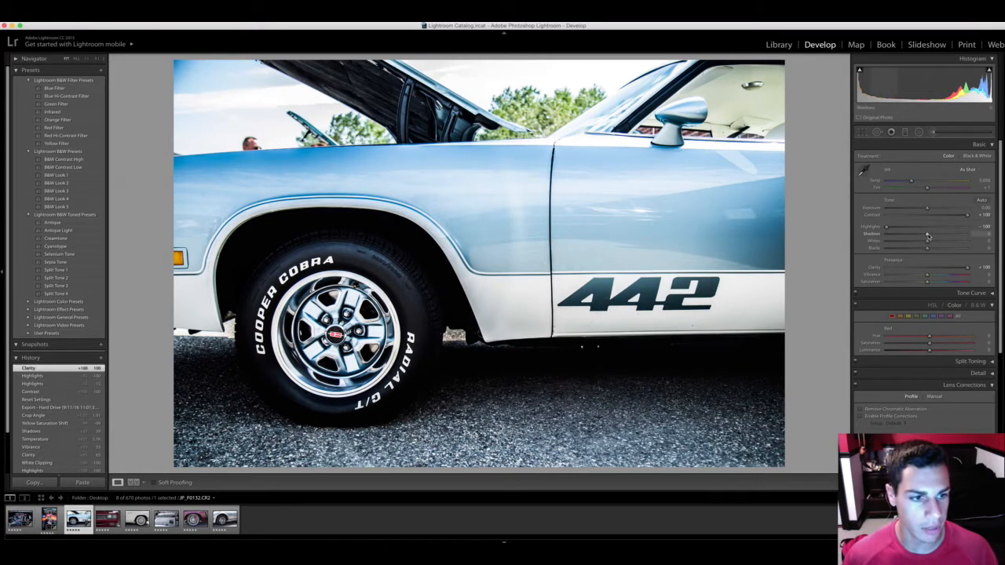
{"action": "left_click_drag", "start_coordinate": [930, 235], "coordinate": [955, 235]}
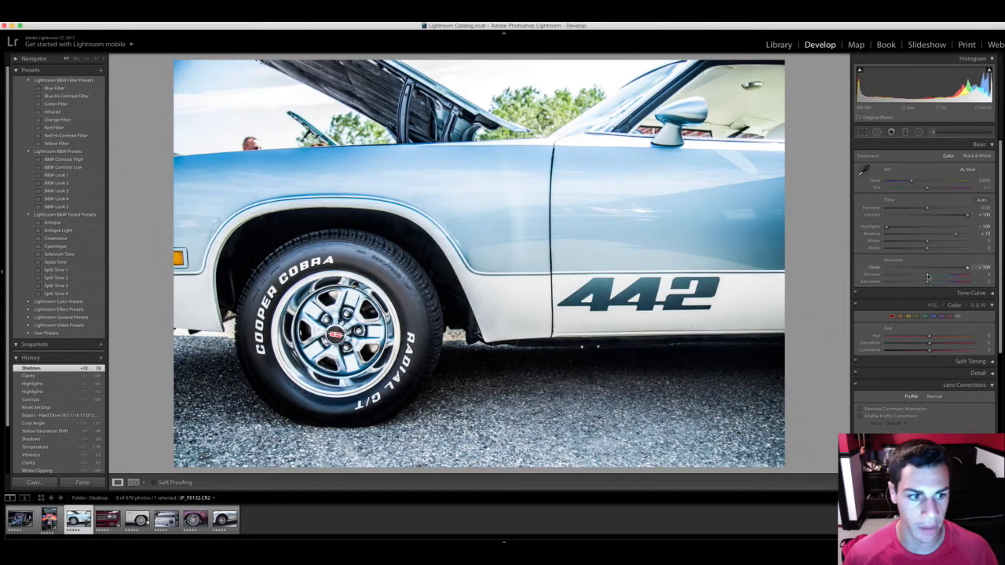
{"action": "left_click_drag", "start_coordinate": [931, 277], "coordinate": [937, 274]}
Straighten the 442 photo with a crop angle of 0.21
{"action": "key", "text": "r"}
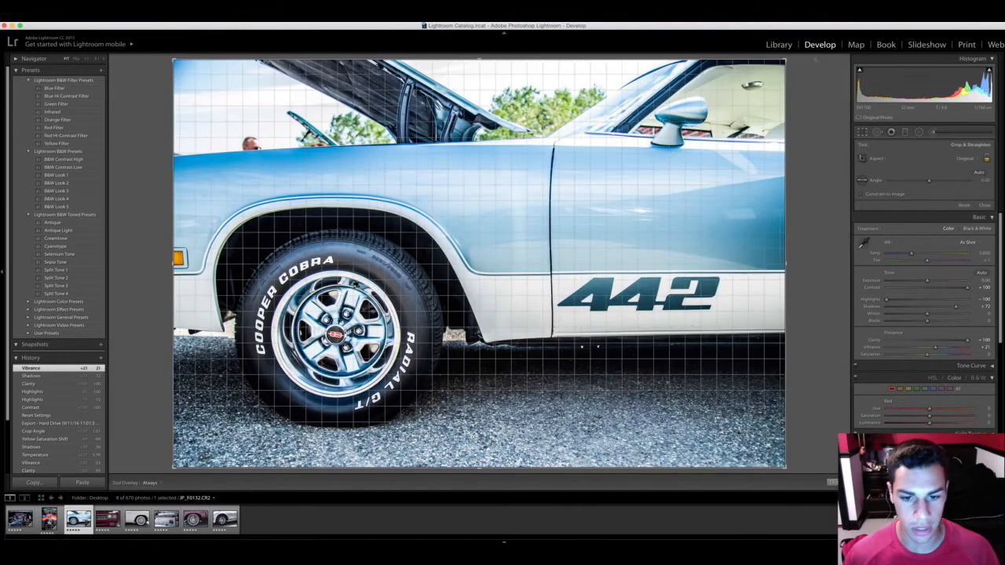
{"action": "key", "text": "r"}
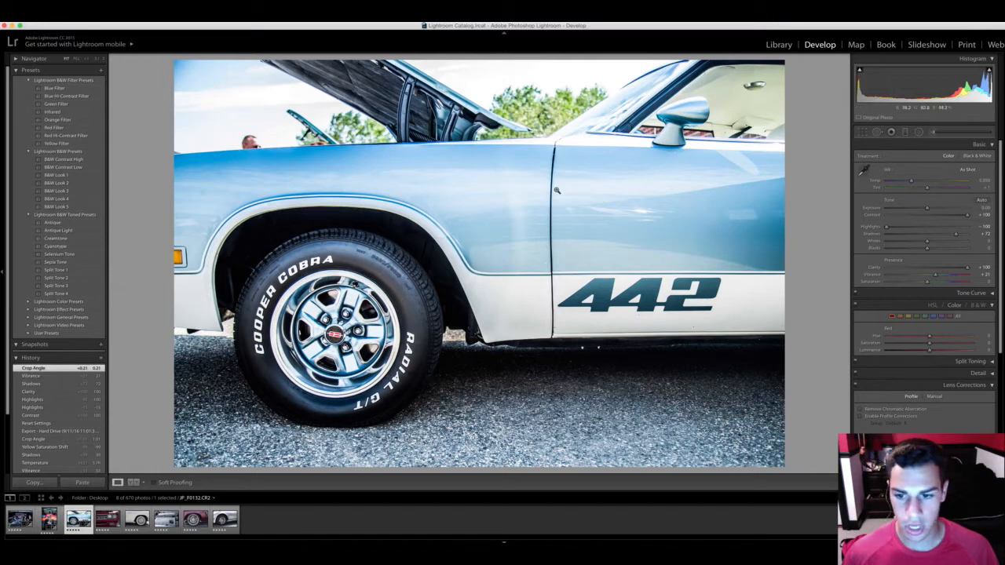
Compare the edited 442 photo with its original, first side by side and again by resetting all settings and undoing the reset
{"action": "left_click", "coordinate": [133, 482]}
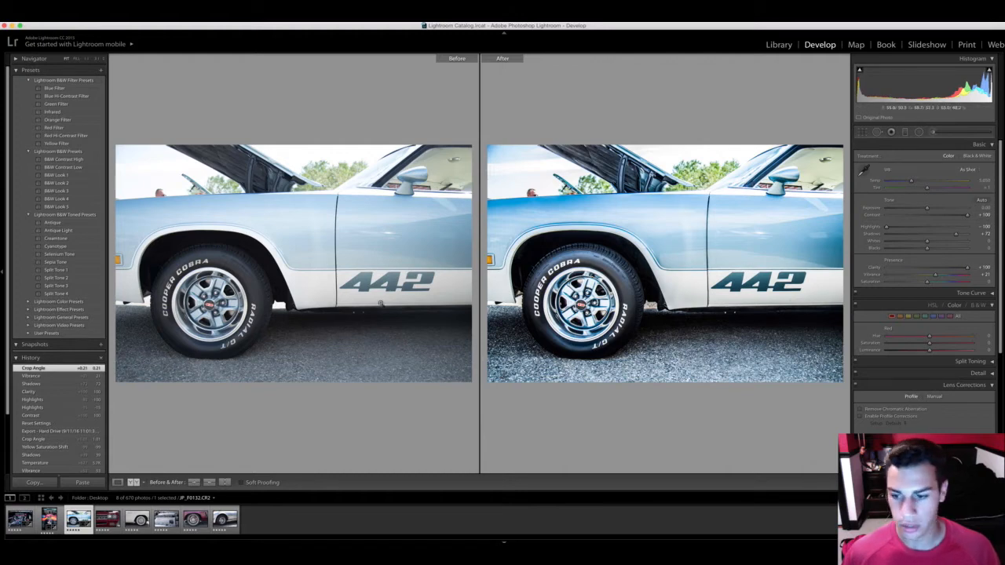
{"action": "left_click", "coordinate": [117, 482]}
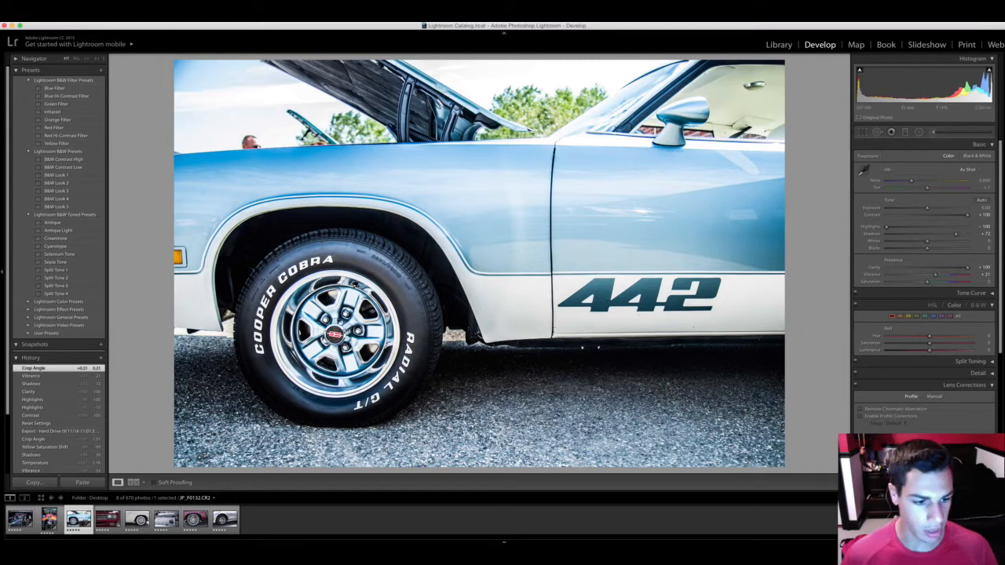
{"action": "key", "text": "super+shift+r"}
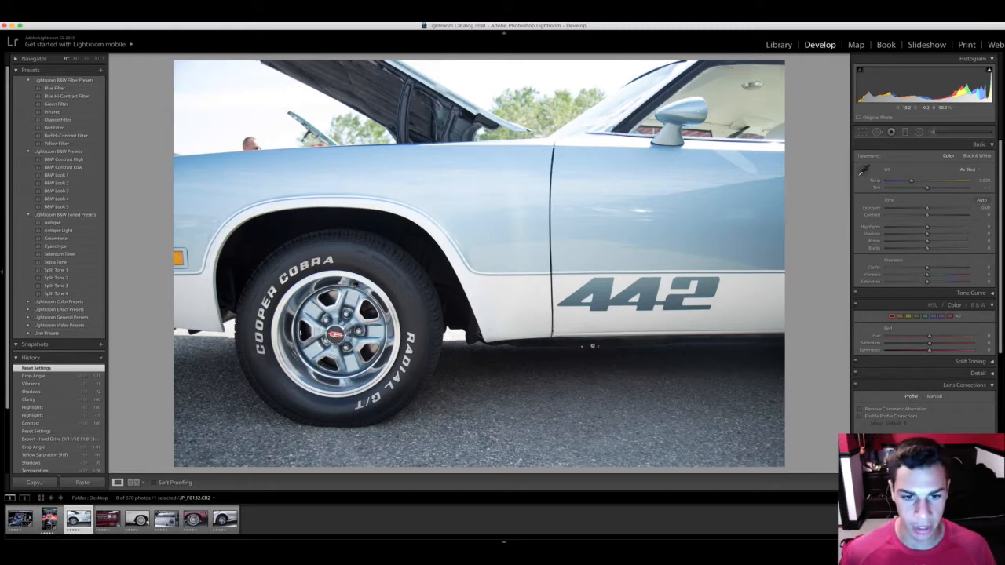
{"action": "key", "text": "super+z"}
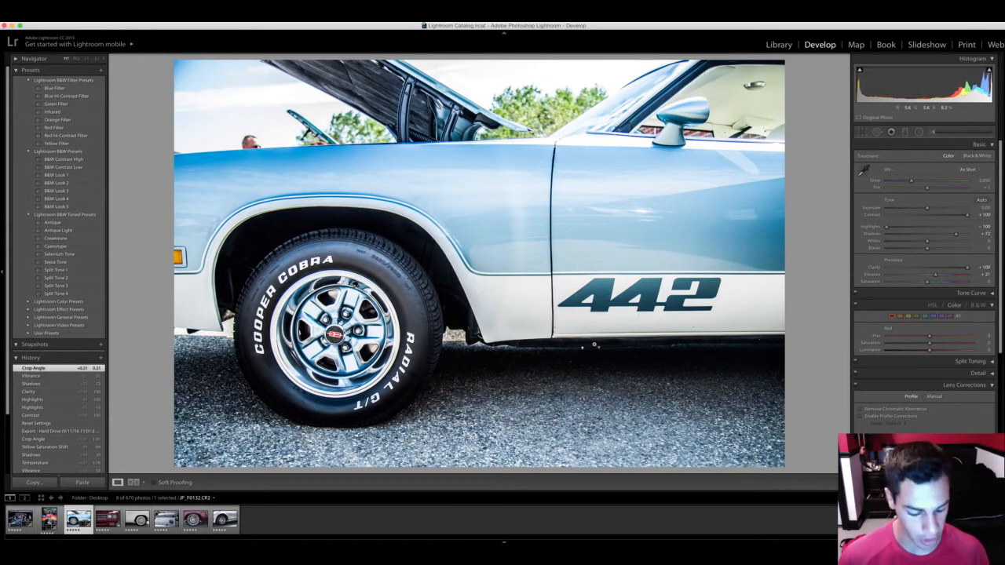
Open the next photo, the red GTO front end, and set exposure +0.60, contrast +100, highlights +30, clarity +94 and vibrance +18
{"action": "key", "text": "Right"}
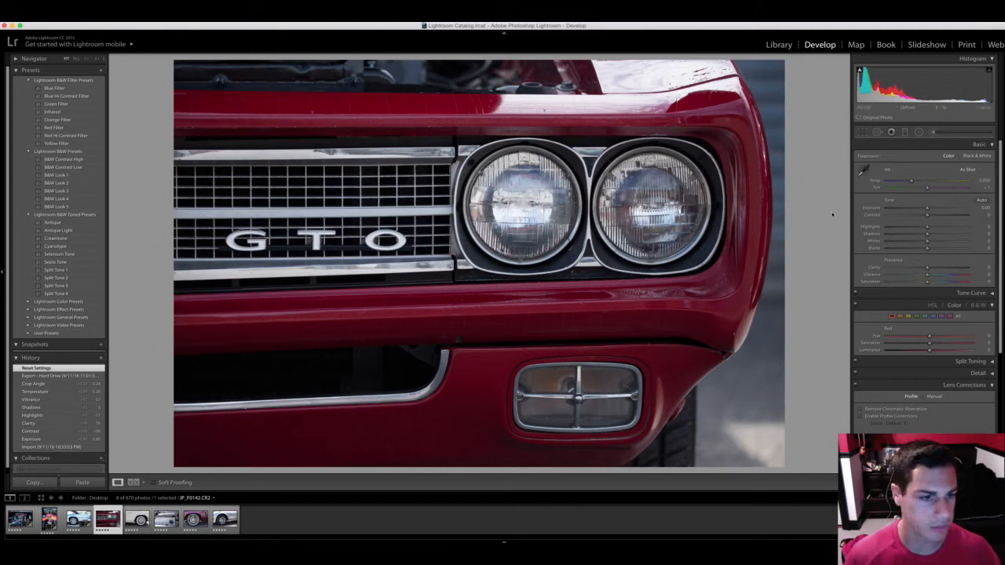
{"action": "left_click", "coordinate": [979, 208]}
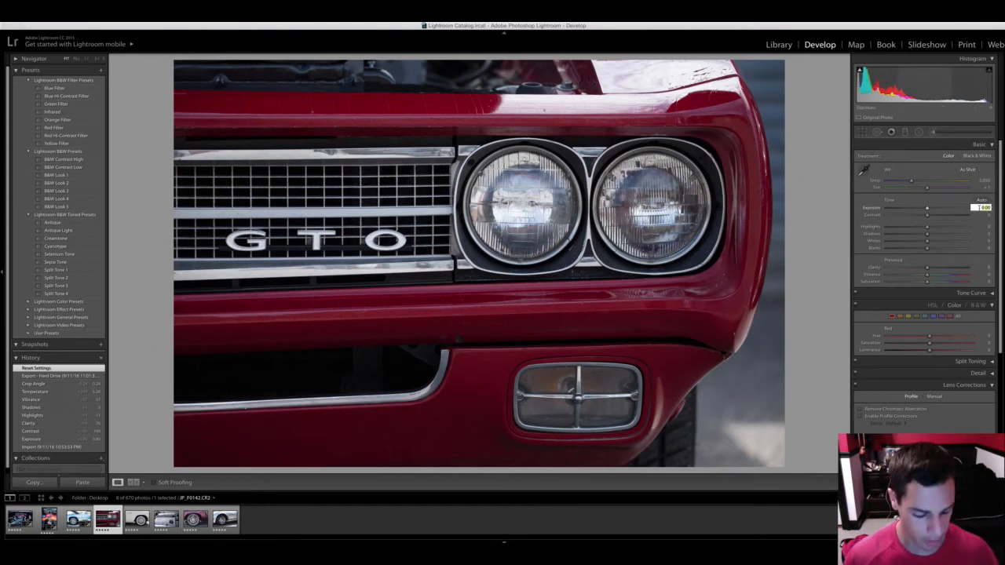
{"action": "key", "text": "Return"}
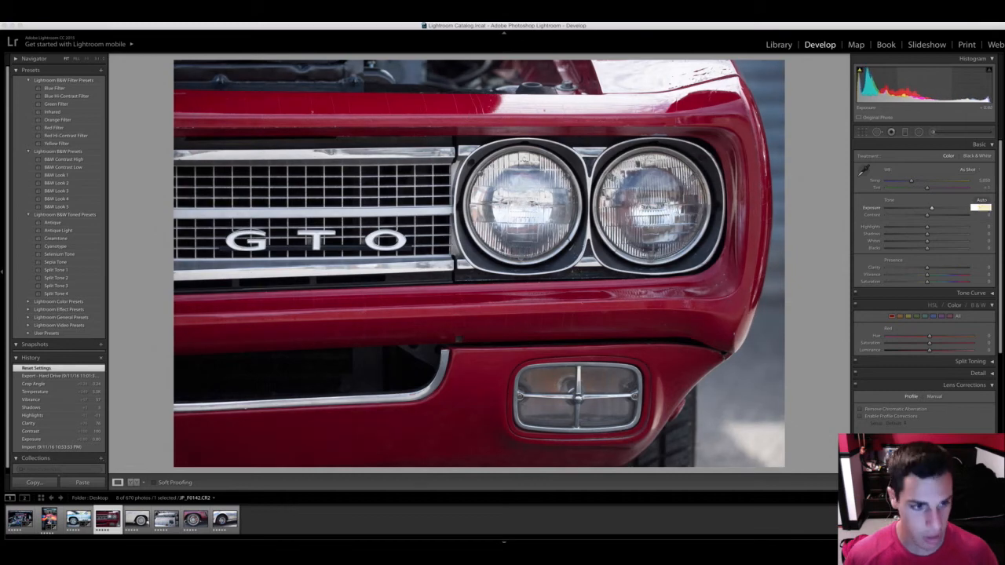
{"action": "left_click_drag", "start_coordinate": [928, 216], "coordinate": [998, 222]}
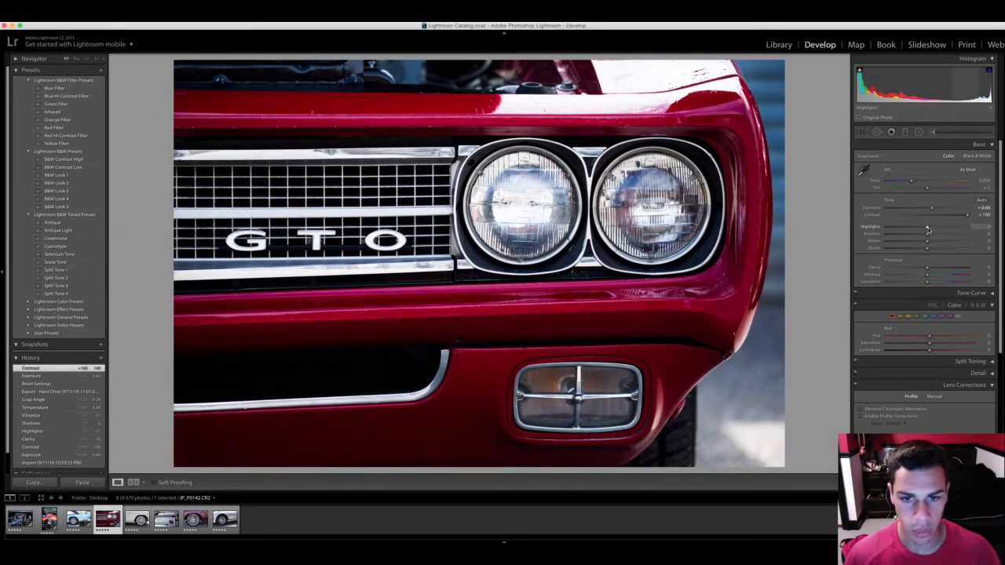
{"action": "left_click_drag", "start_coordinate": [927, 230], "coordinate": [940, 229]}
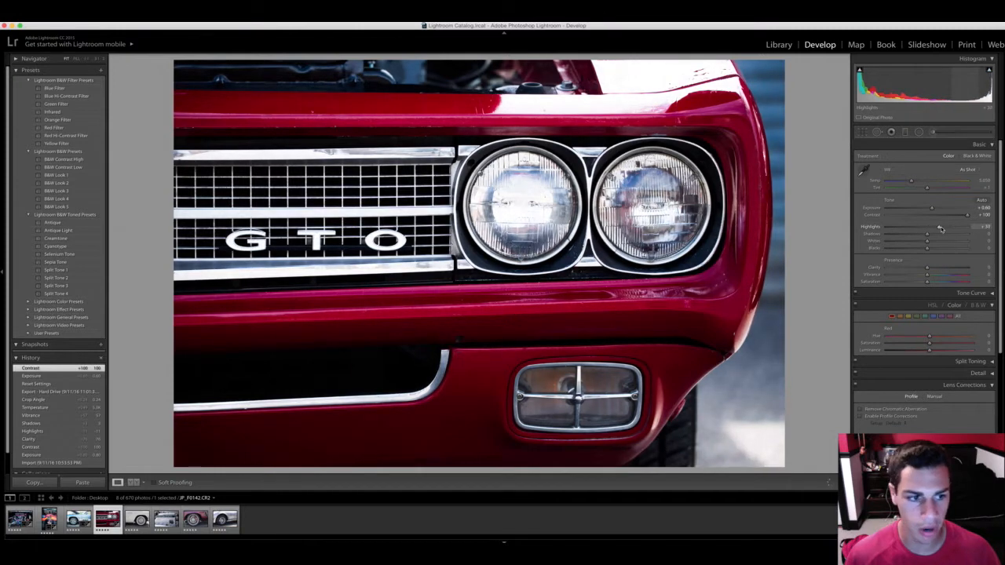
{"action": "left_click_drag", "start_coordinate": [927, 268], "coordinate": [978, 268]}
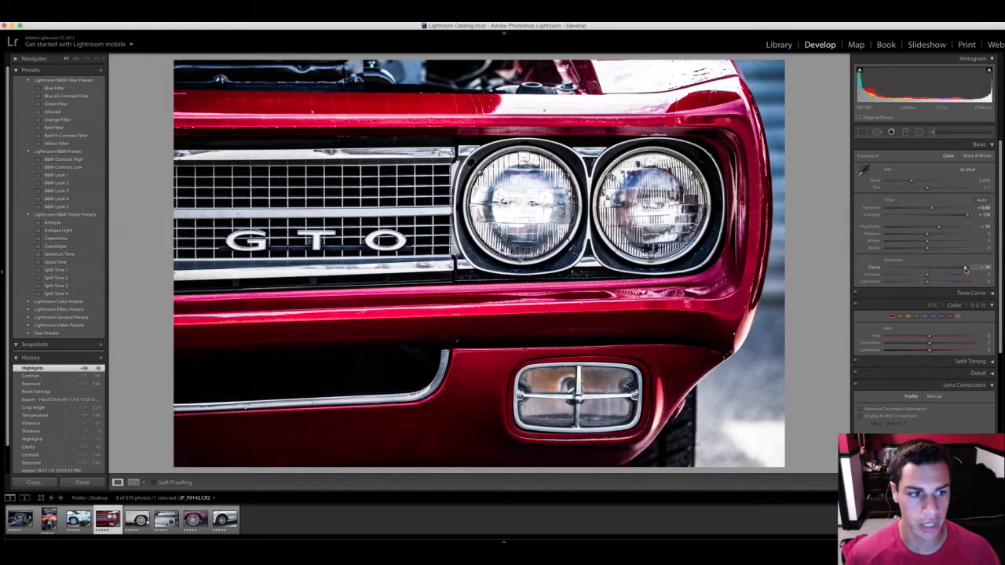
Straighten the GTO photo with a crop angle of 0.23 and compare it side by side with its original
{"action": "left_click", "coordinate": [864, 134]}
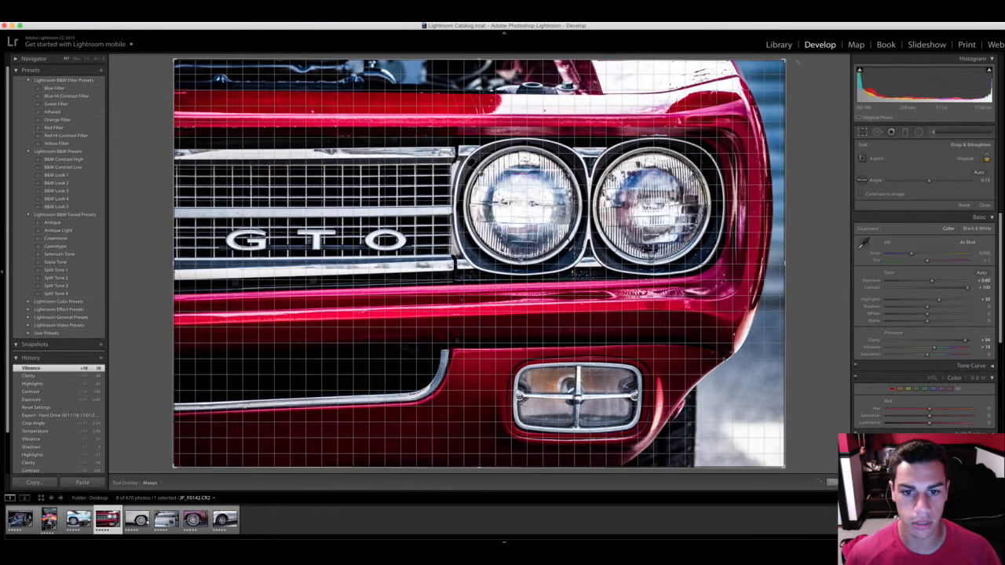
{"action": "key", "text": "Return"}
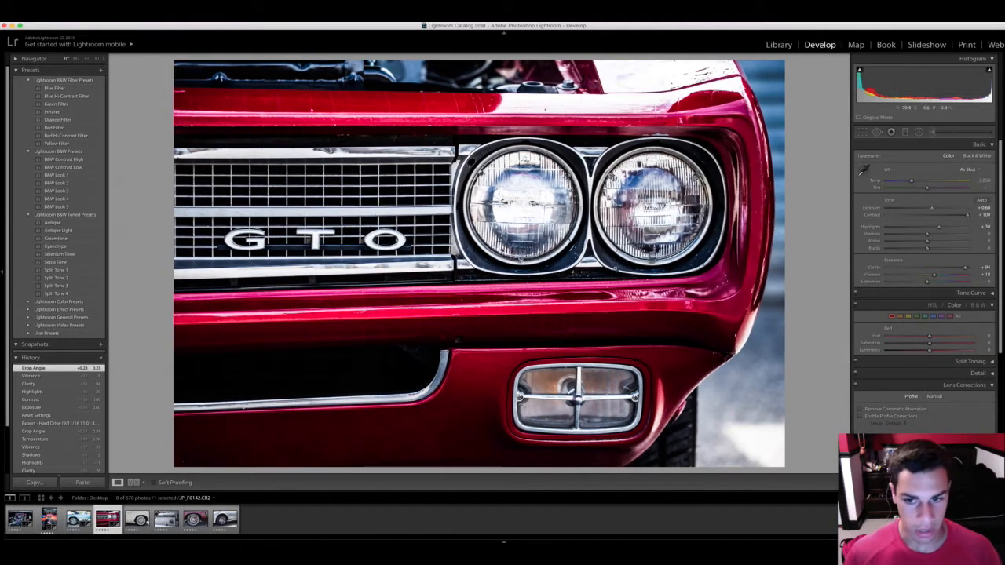
{"action": "key", "text": "y"}
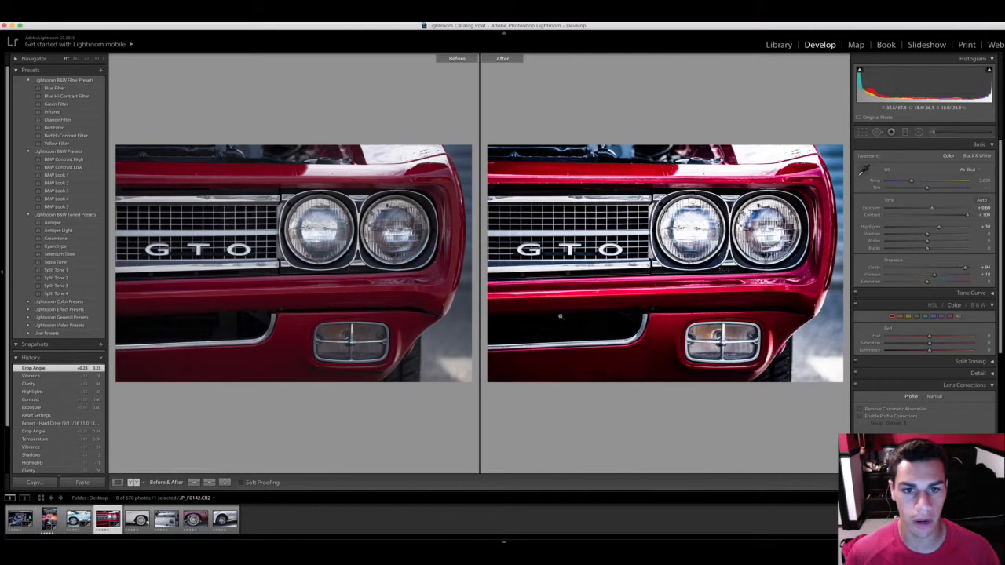
{"action": "left_click", "coordinate": [117, 482]}
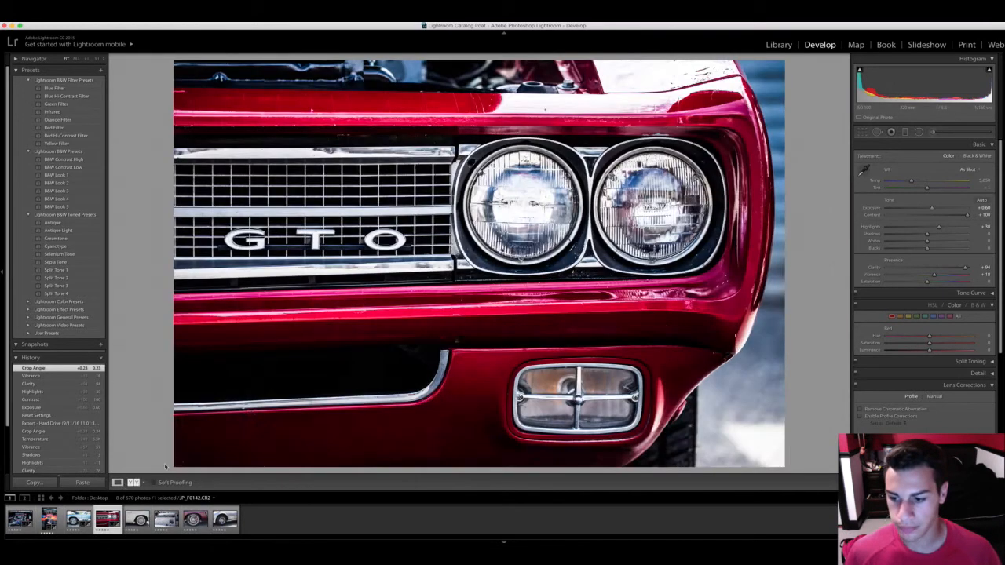
Open the next photo, the white Thunderbird fender, and set its contrast to +100, clarity to +100 and highlights to +21
{"action": "key", "text": "Right"}
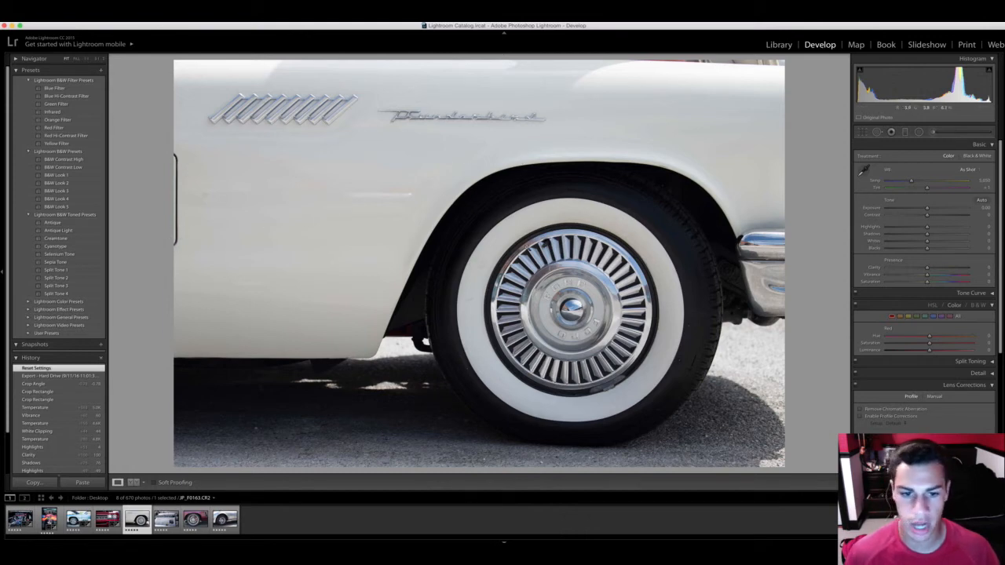
{"action": "left_click_drag", "start_coordinate": [927, 215], "coordinate": [967, 215]}
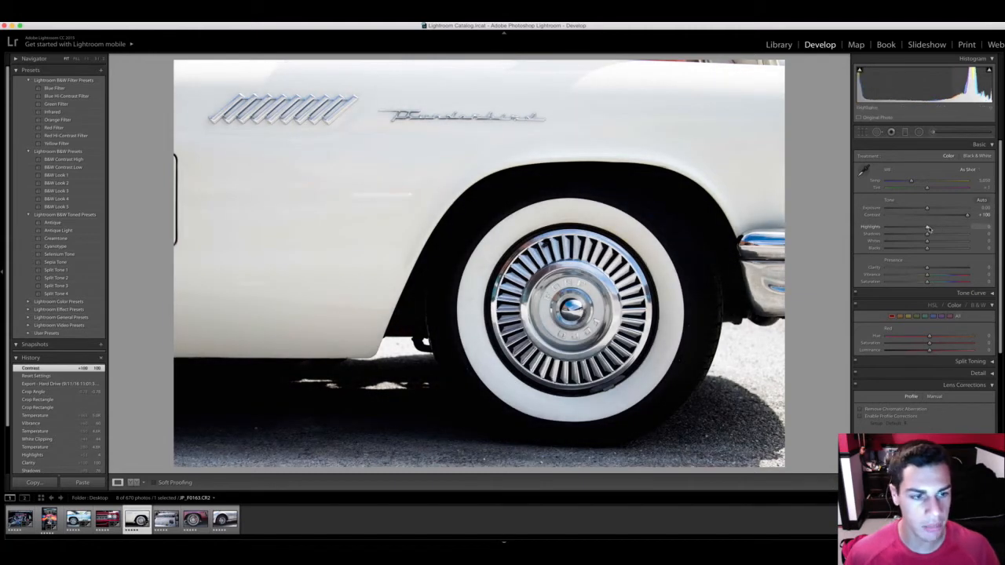
{"action": "left_click_drag", "start_coordinate": [927, 229], "coordinate": [900, 226]}
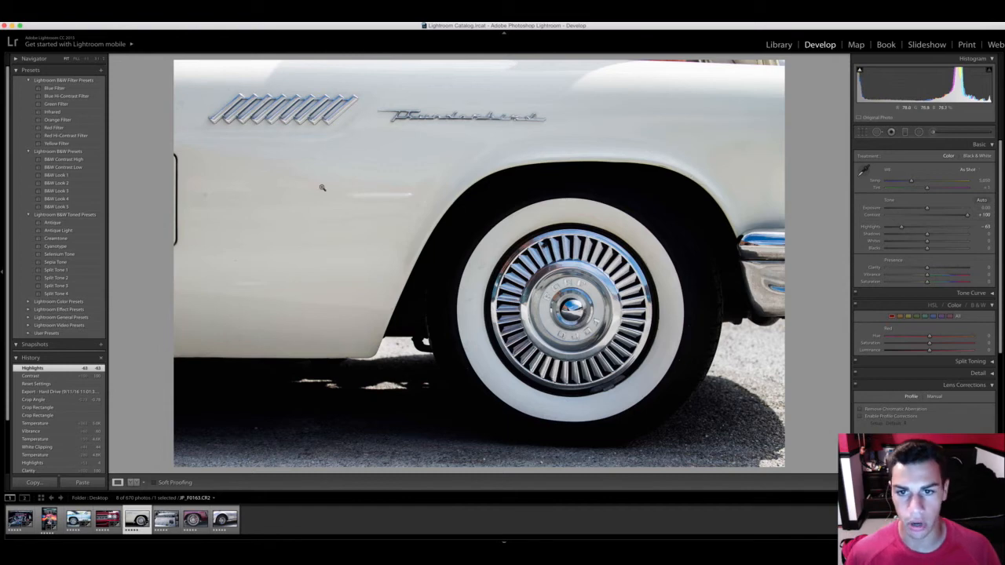
{"action": "left_click_drag", "start_coordinate": [928, 268], "coordinate": [985, 270]}
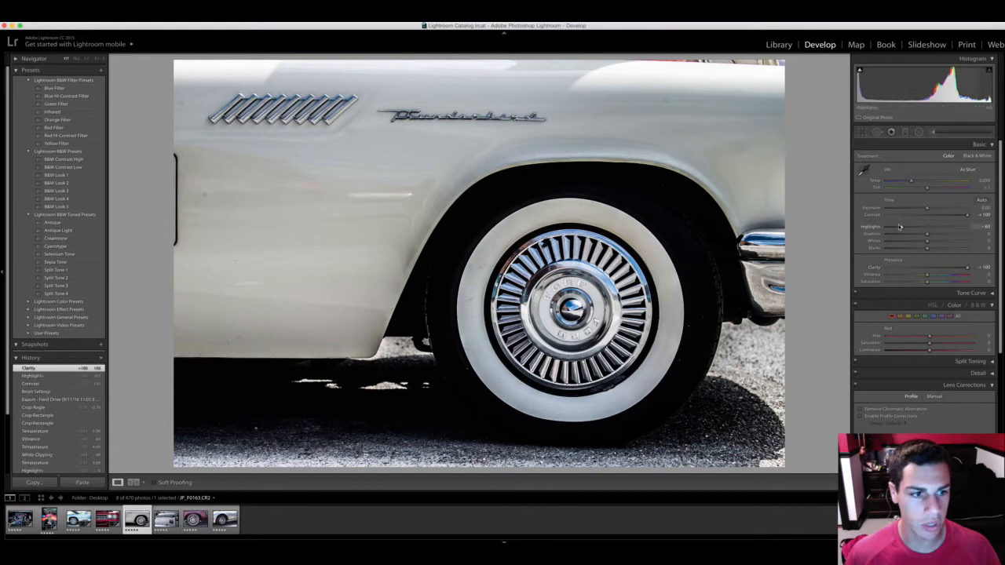
{"action": "left_click_drag", "start_coordinate": [902, 227], "coordinate": [936, 229]}
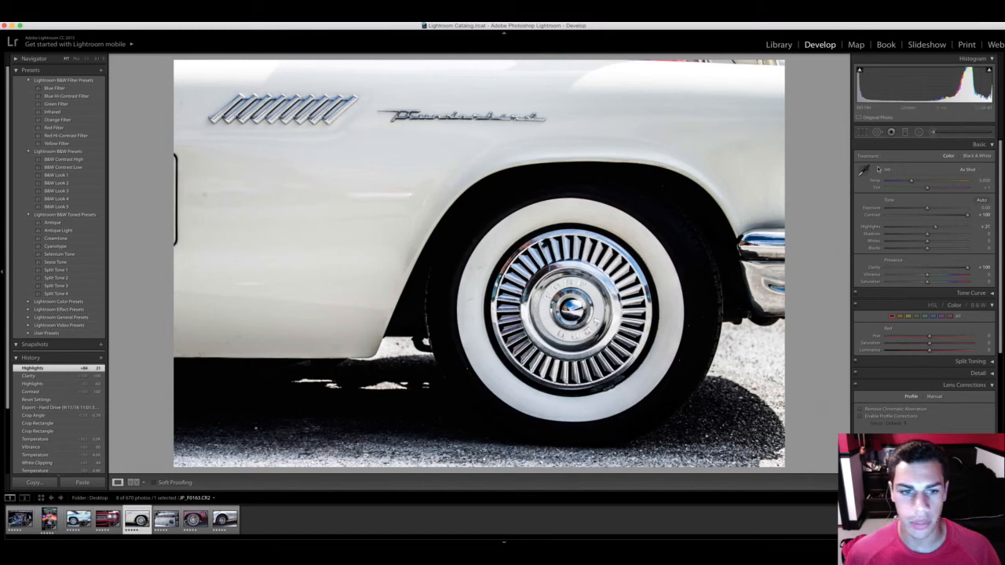
Straighten the Thunderbird photo with a crop angle of -0.58
{"action": "key", "text": "r"}
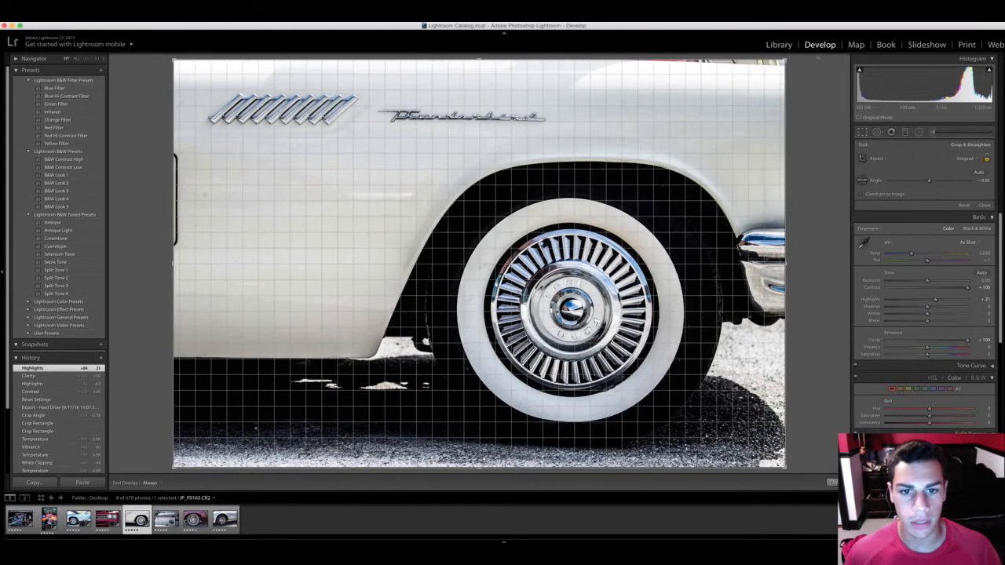
{"action": "left_click_drag", "start_coordinate": [817, 58], "coordinate": [798, 62]}
{"action": "key", "text": "Return"}
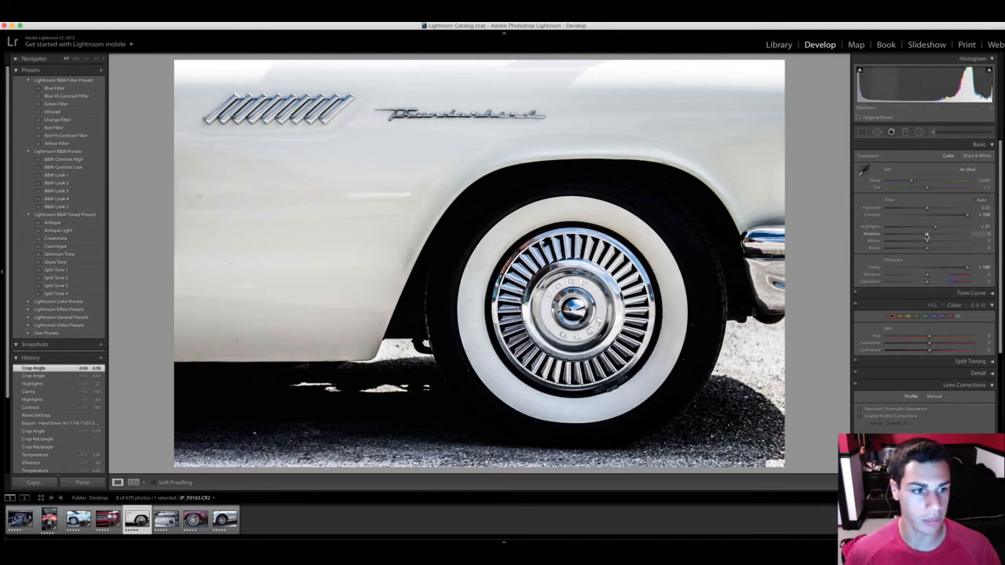
Set the Thunderbird photo's shadows to +67, vibrance to +11 and whites to +13, and compare it side by side with its original
{"action": "left_click_drag", "start_coordinate": [927, 234], "coordinate": [954, 235]}
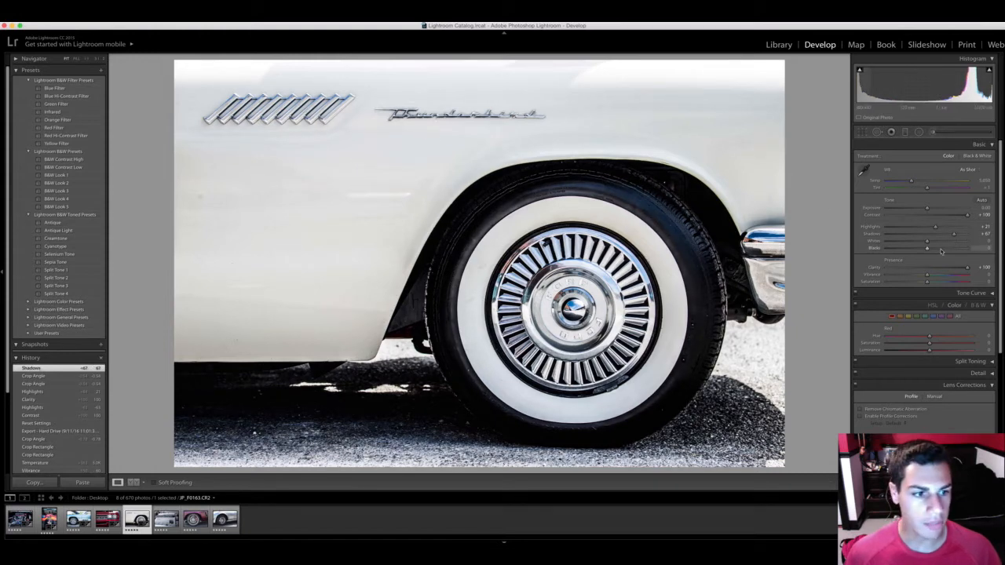
{"action": "left_click_drag", "start_coordinate": [931, 275], "coordinate": [932, 243]}
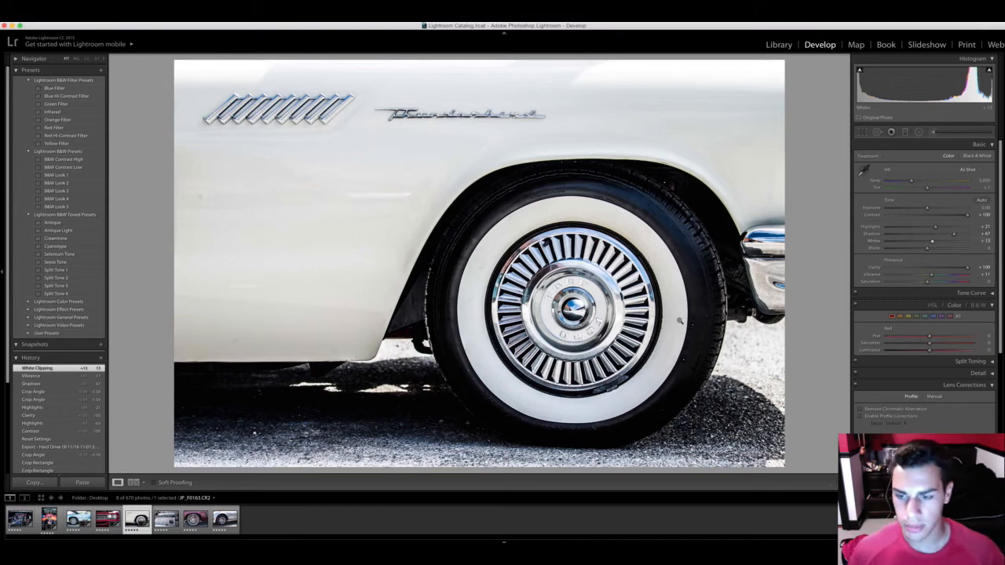
{"action": "left_click", "coordinate": [133, 482]}
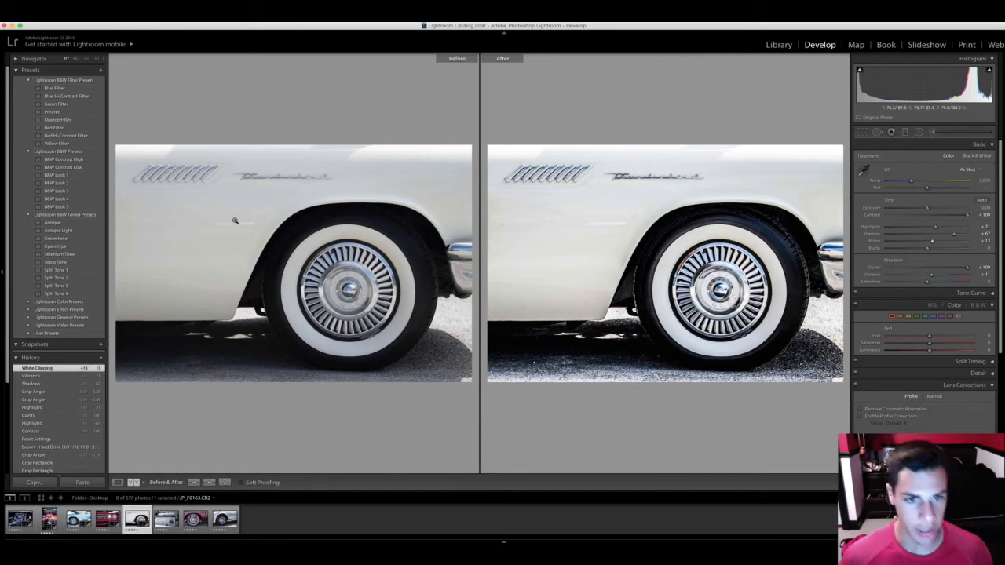
Open the next photo, the Corvette LS3 engine, in single view and straighten it with a crop angle of 0.49
{"action": "key", "text": "Right"}
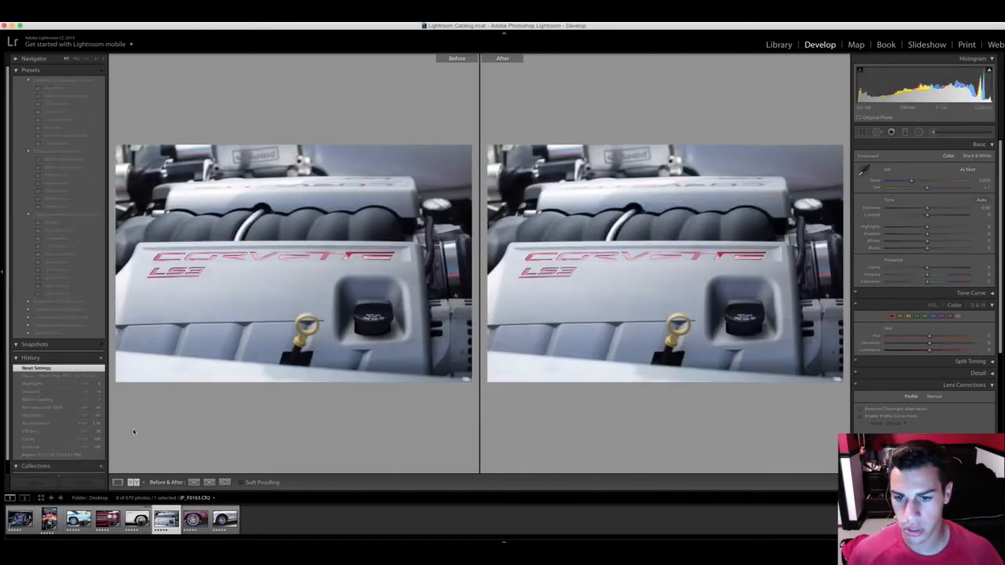
{"action": "key", "text": "y"}
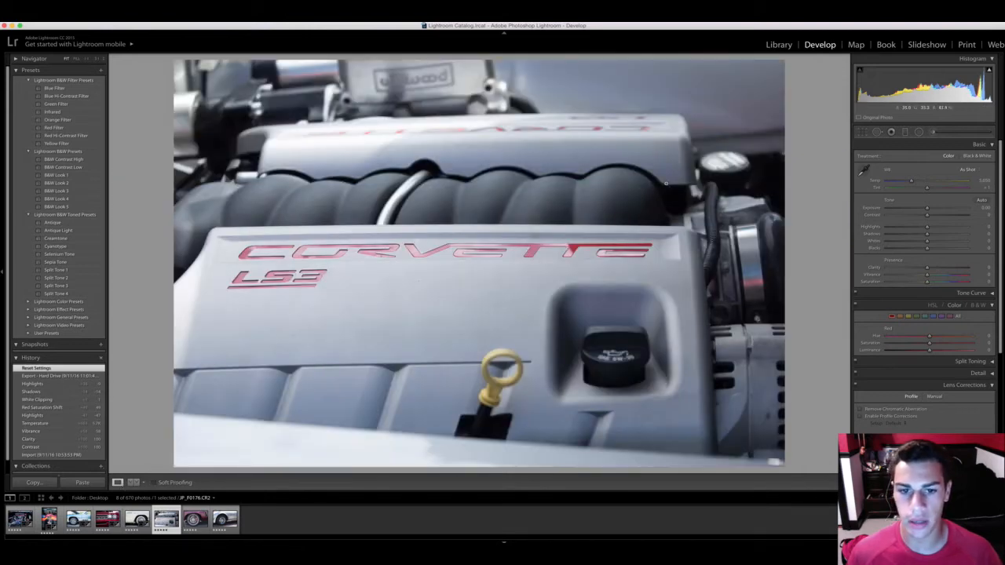
{"action": "key", "text": "r"}
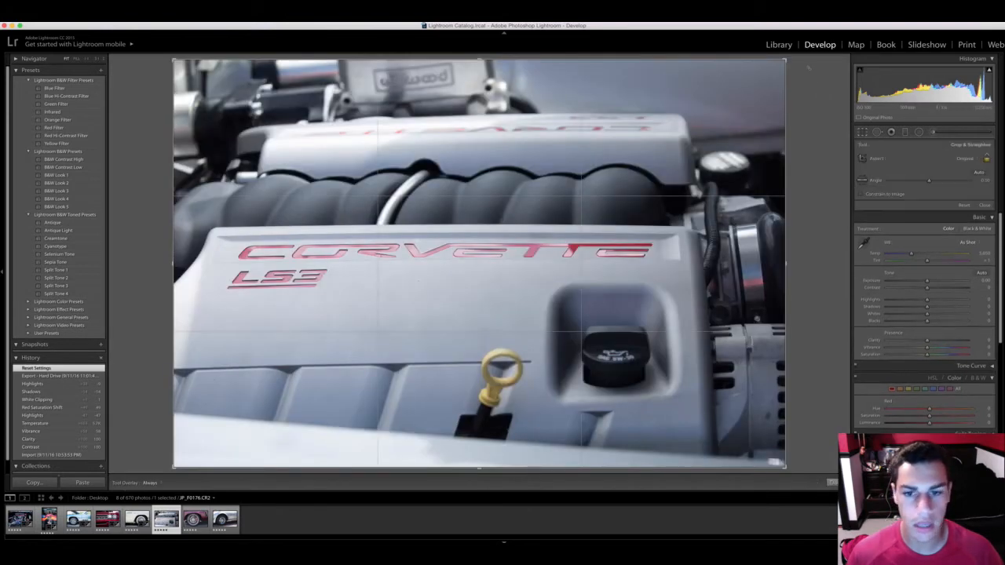
{"action": "left_click_drag", "start_coordinate": [808, 67], "coordinate": [810, 72]}
{"action": "key", "text": "Return"}
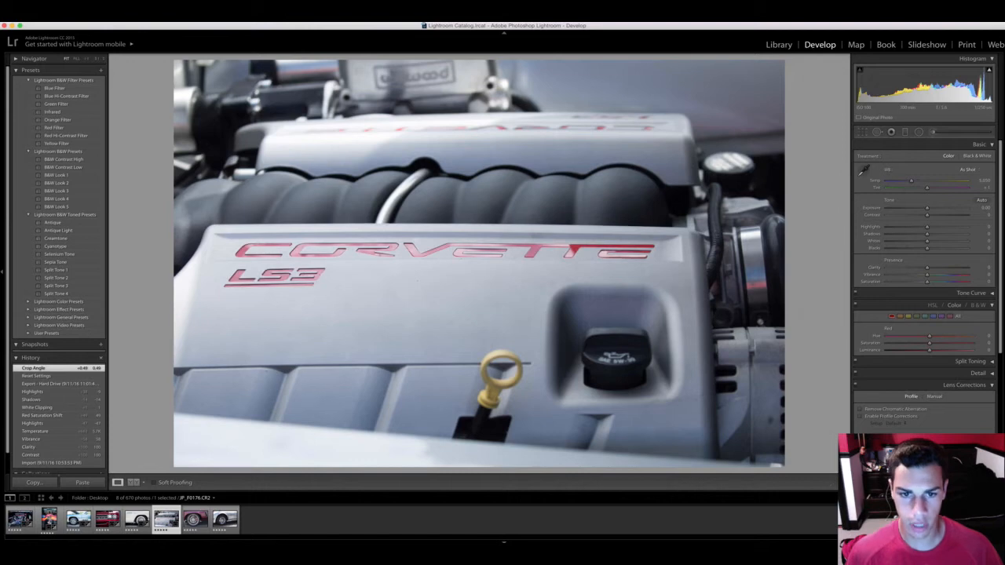
Set the Corvette engine photo's contrast to +100, highlights to +13, clarity to +100 and vibrance to +17
{"action": "left_click_drag", "start_coordinate": [928, 215], "coordinate": [967, 215]}
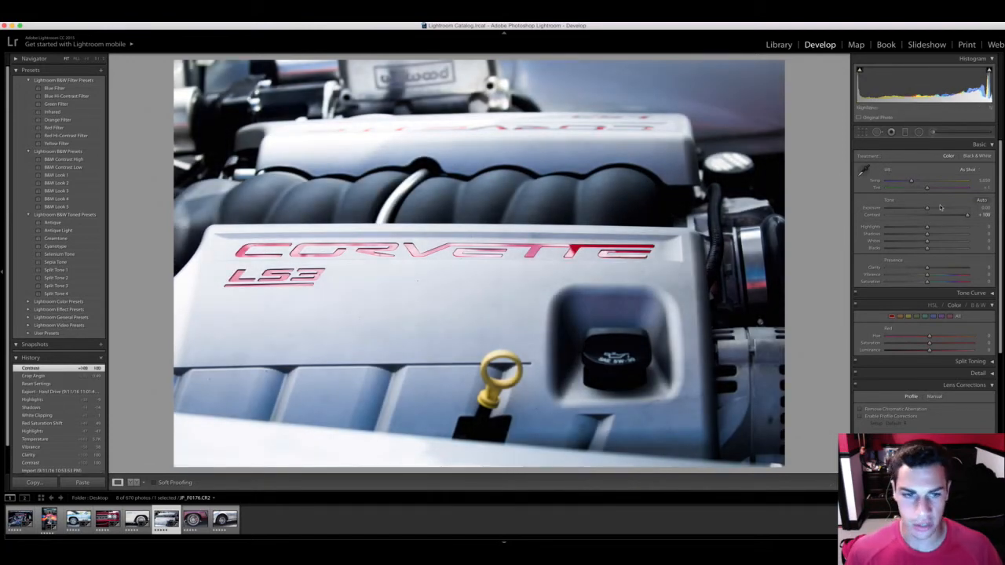
{"action": "mouse_move", "coordinate": [926, 229]}
{"action": "left_mouse_down"}
{"action": "mouse_move", "coordinate": [941, 228]}
{"action": "mouse_move", "coordinate": [920, 228]}
{"action": "mouse_move", "coordinate": [932, 228]}
{"action": "left_mouse_up"}
{"action": "mouse_move", "coordinate": [927, 269]}
{"action": "left_mouse_down"}
{"action": "mouse_move", "coordinate": [967, 267]}
{"action": "mouse_move", "coordinate": [903, 274]}
{"action": "mouse_move", "coordinate": [934, 276]}
{"action": "left_mouse_up"}
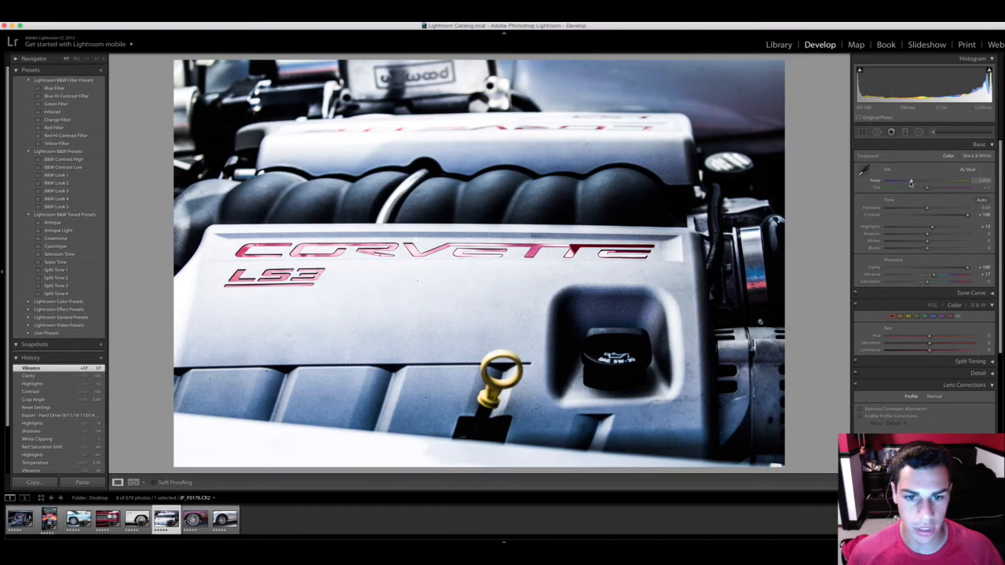
Set the Corvette photo's temperature to 5,548, shadows to -49, whites to +2 and blacks to -9, and compare it side by side with its original
{"action": "left_click_drag", "start_coordinate": [912, 182], "coordinate": [915, 181]}
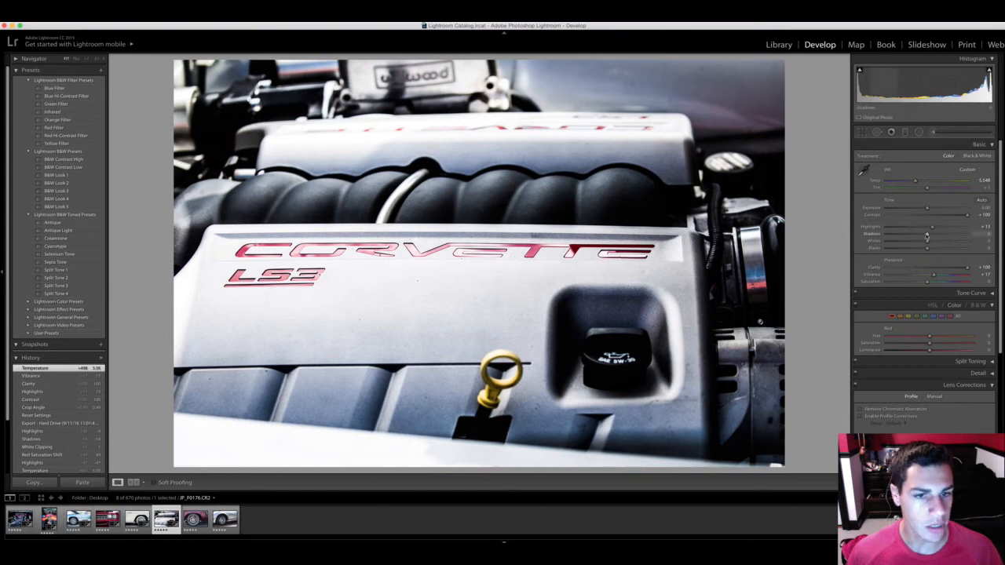
{"action": "mouse_move", "coordinate": [927, 236]}
{"action": "left_mouse_down"}
{"action": "mouse_move", "coordinate": [895, 235]}
{"action": "mouse_move", "coordinate": [927, 243]}
{"action": "mouse_move", "coordinate": [909, 254]}
{"action": "mouse_move", "coordinate": [923, 250]}
{"action": "left_mouse_up"}
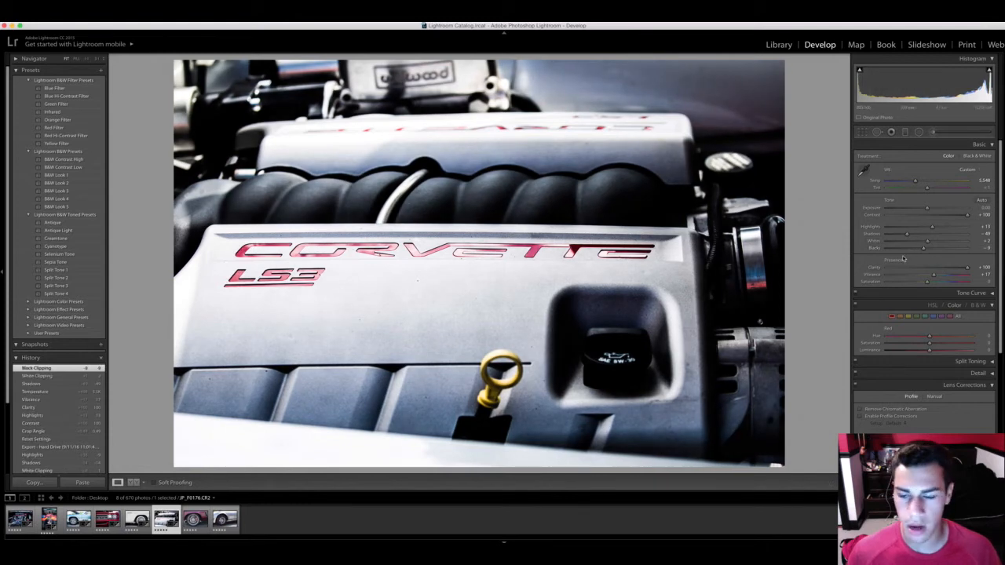
{"action": "left_click", "coordinate": [133, 482]}
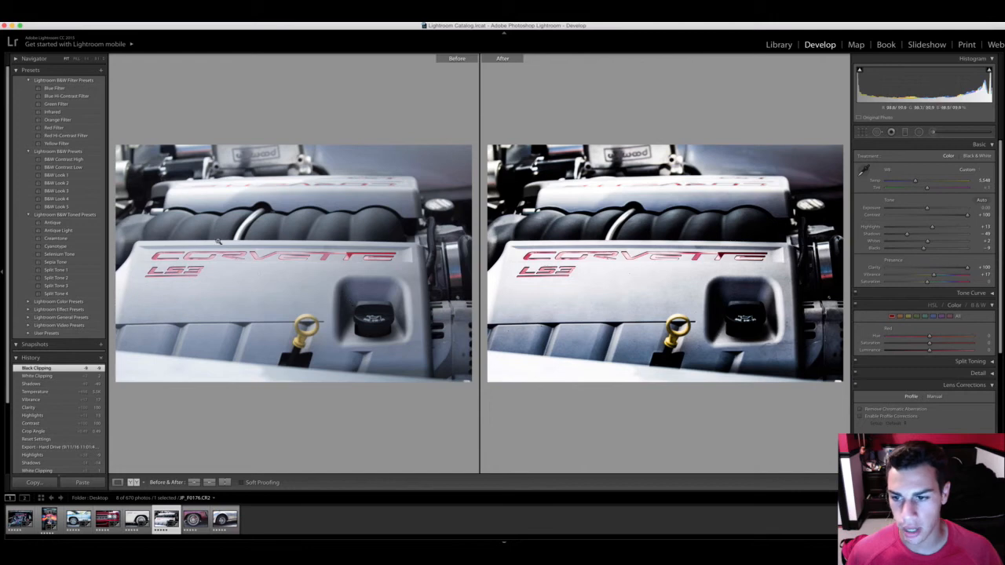
{"action": "left_click", "coordinate": [117, 482]}
Open the next photo, the purple LSX car's wheel, and set contrast +100, highlights +30, clarity +72 and vibrance +12
{"action": "key", "text": "Right"}
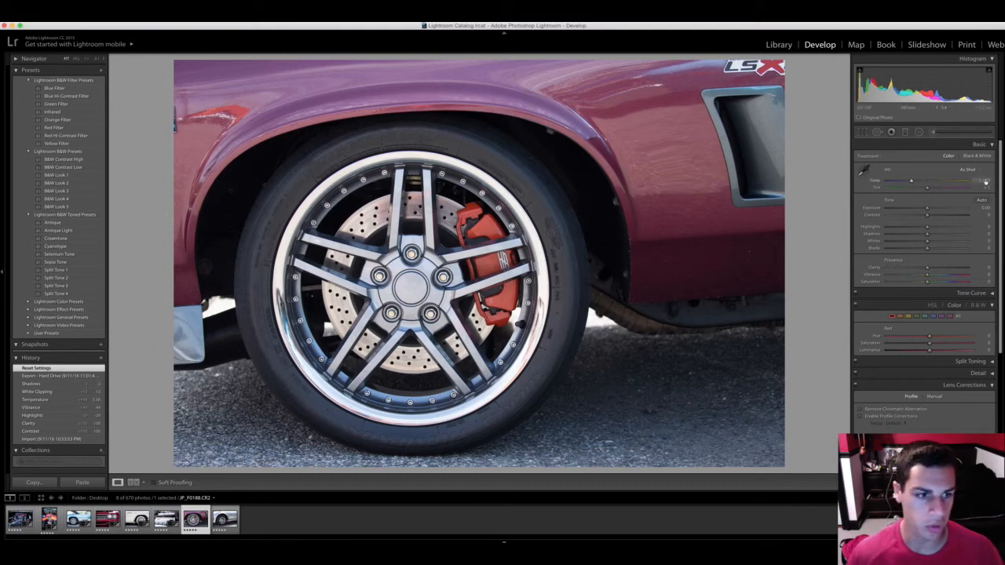
{"action": "mouse_move", "coordinate": [928, 217]}
{"action": "left_mouse_down"}
{"action": "mouse_move", "coordinate": [979, 218]}
{"action": "mouse_move", "coordinate": [920, 228]}
{"action": "mouse_move", "coordinate": [939, 229]}
{"action": "left_mouse_up"}
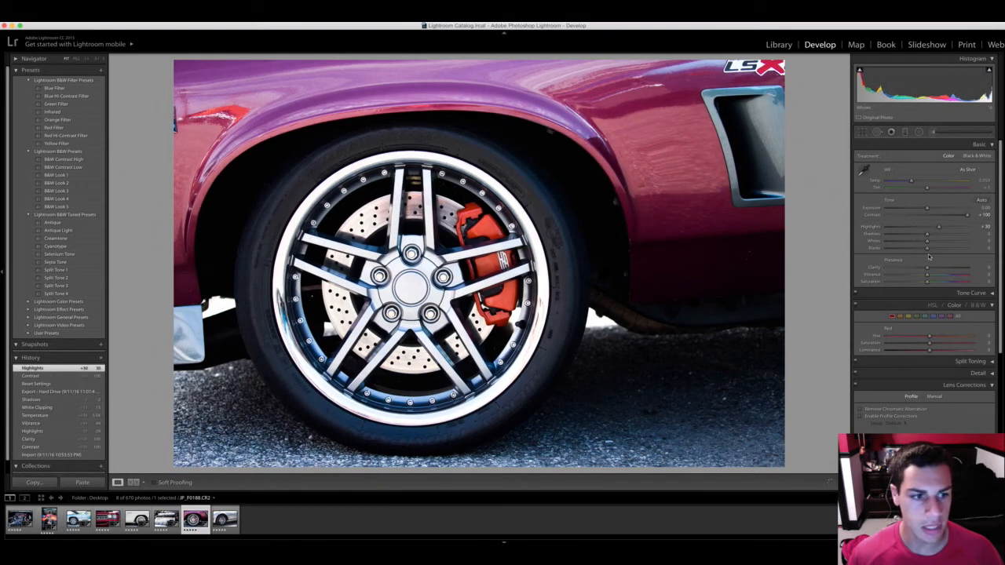
{"action": "mouse_move", "coordinate": [927, 268]}
{"action": "left_mouse_down"}
{"action": "mouse_move", "coordinate": [998, 272]}
{"action": "mouse_move", "coordinate": [932, 276]}
{"action": "left_mouse_up"}
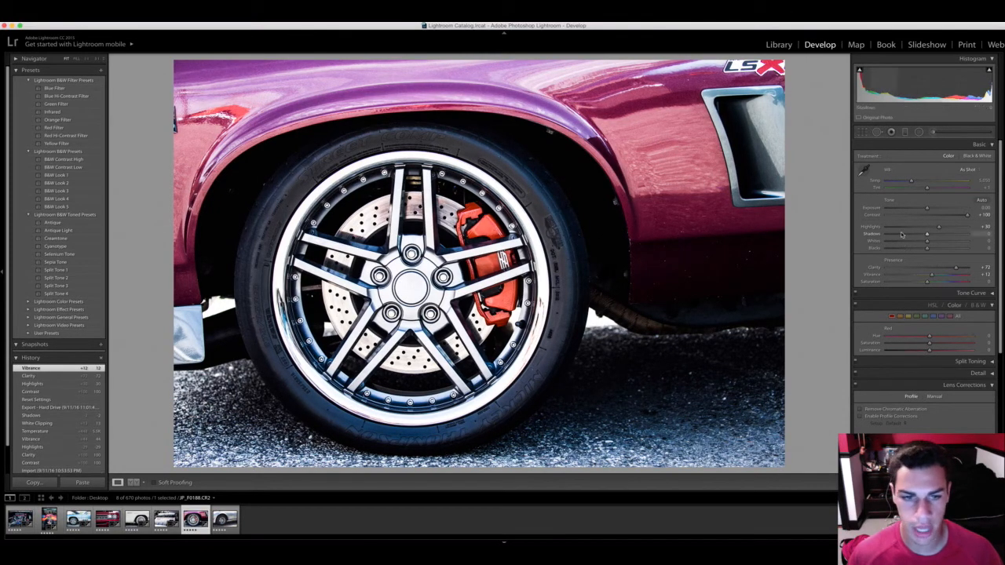
Set the LSX wheel photo's shadows to +26, whites and blacks to -15 and temperature to 5,366, and compare it side by side with its original
{"action": "mouse_move", "coordinate": [925, 235]}
{"action": "left_mouse_down"}
{"action": "mouse_move", "coordinate": [945, 236]}
{"action": "mouse_move", "coordinate": [916, 242]}
{"action": "mouse_move", "coordinate": [921, 249]}
{"action": "left_mouse_up"}
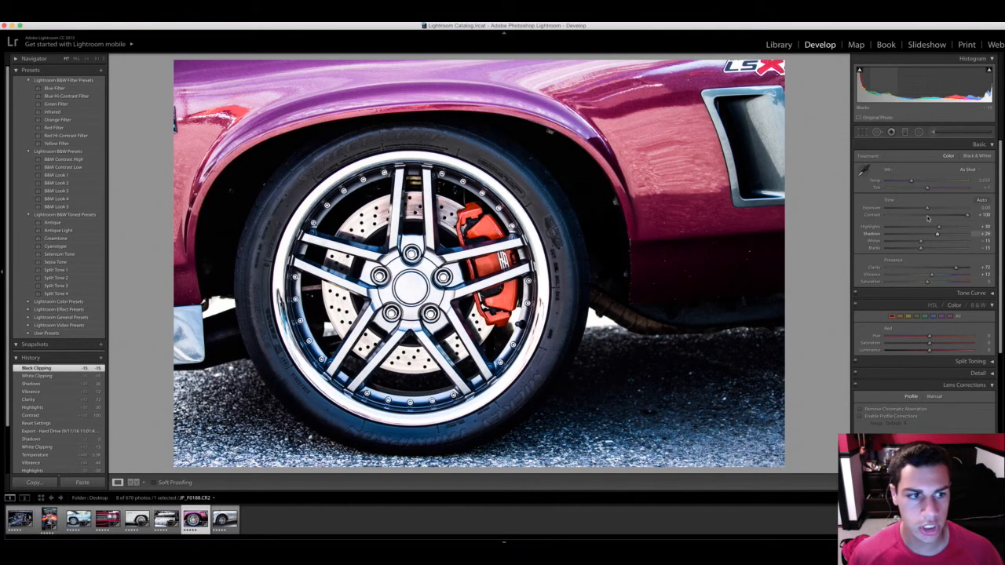
{"action": "left_click_drag", "start_coordinate": [911, 182], "coordinate": [913, 182]}
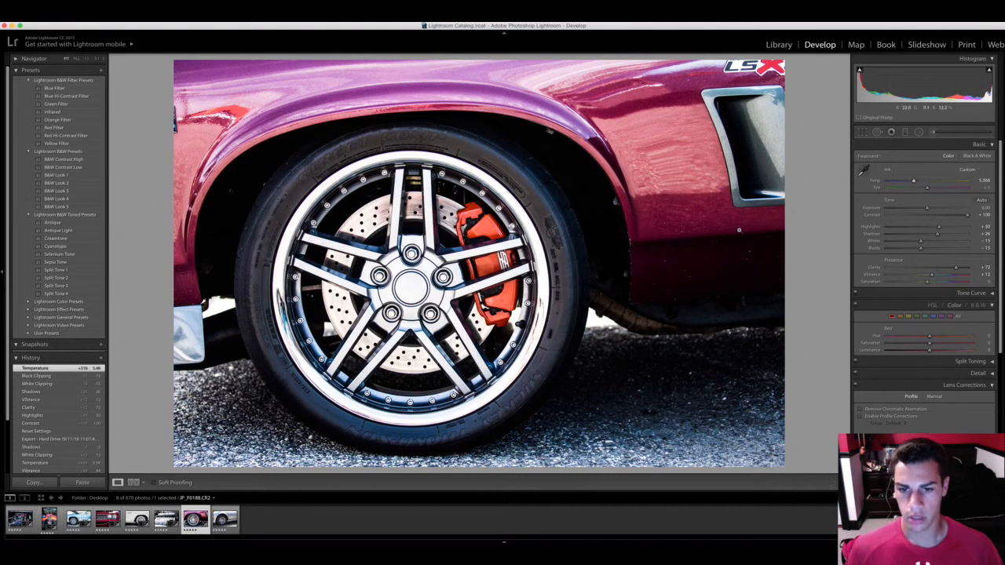
{"action": "left_click", "coordinate": [133, 482]}
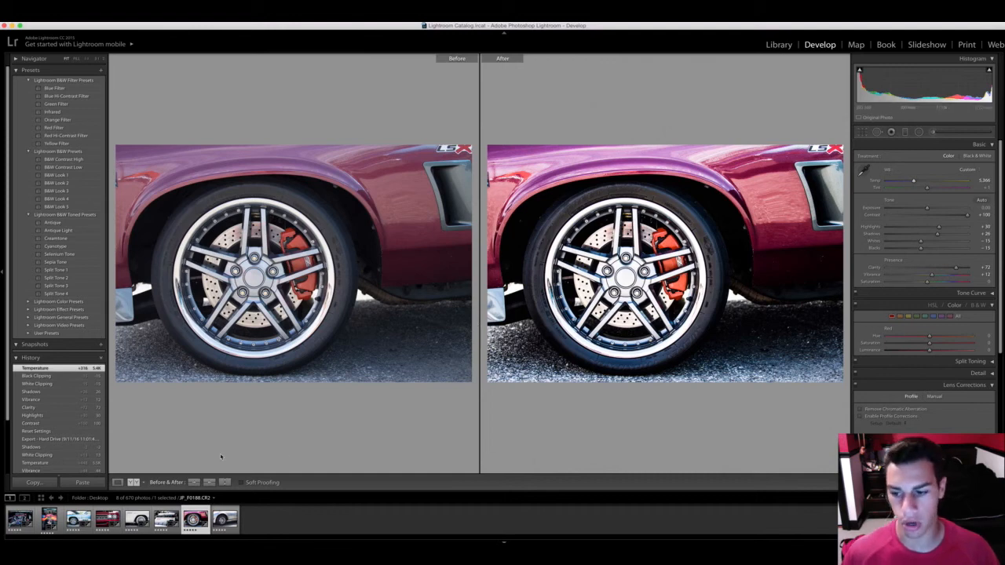
Open the next photo, the silver Stingray's wheel, and set contrast to +100, shadows to +59 and clarity to +100
{"action": "left_click", "coordinate": [117, 482]}
{"action": "key", "text": "Right"}
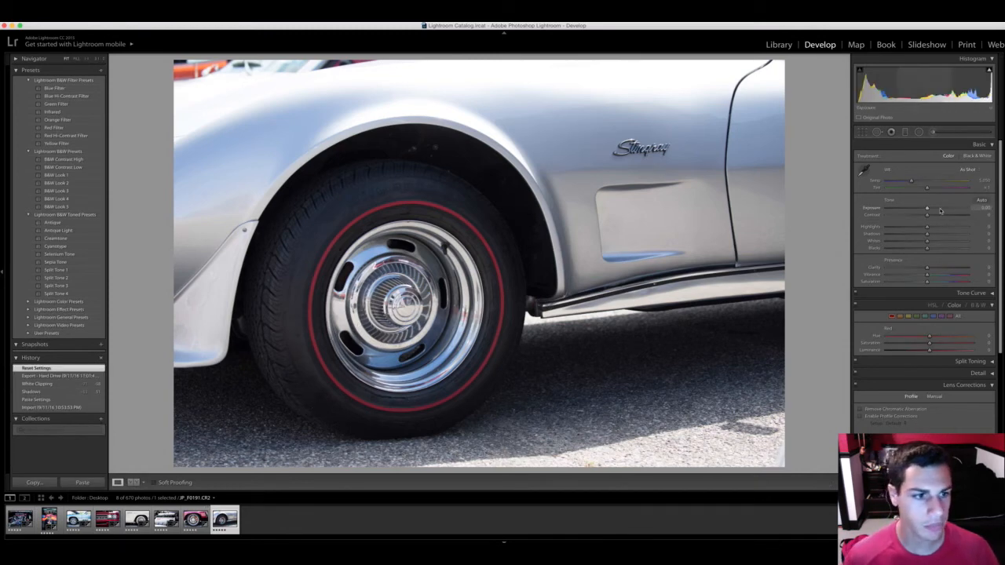
{"action": "left_click_drag", "start_coordinate": [926, 216], "coordinate": [967, 214]}
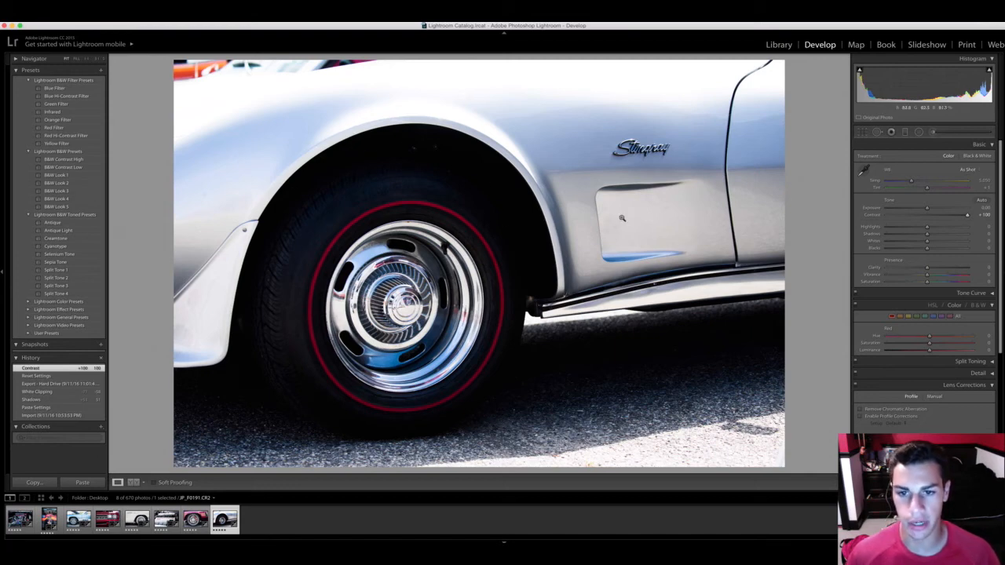
{"action": "left_click_drag", "start_coordinate": [927, 237], "coordinate": [950, 236]}
{"action": "left_click_drag", "start_coordinate": [927, 267], "coordinate": [988, 271]}
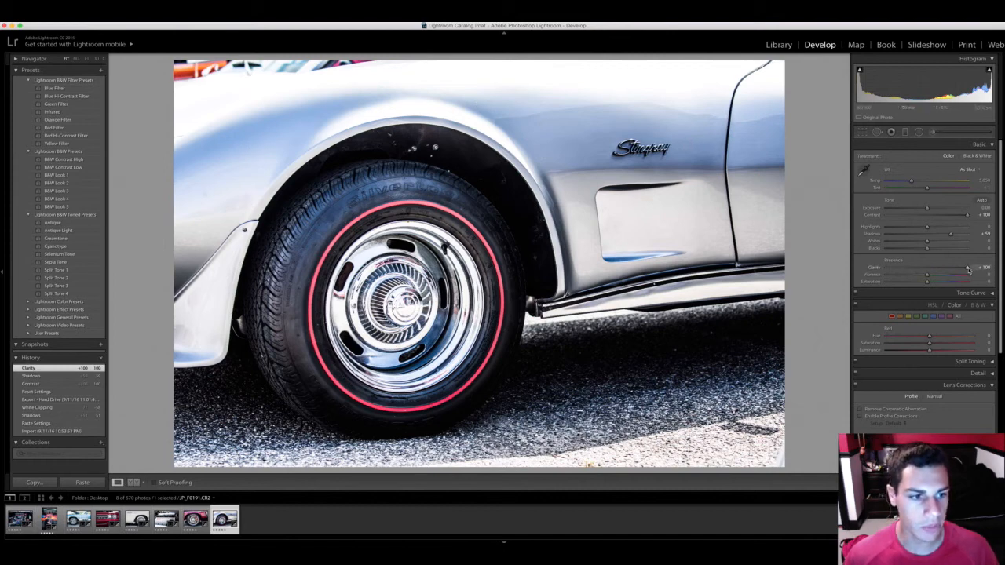
{"action": "mouse_move", "coordinate": [968, 267]}
{"action": "left_mouse_down"}
{"action": "mouse_move", "coordinate": [920, 269]}
{"action": "mouse_move", "coordinate": [968, 268]}
{"action": "left_mouse_up"}
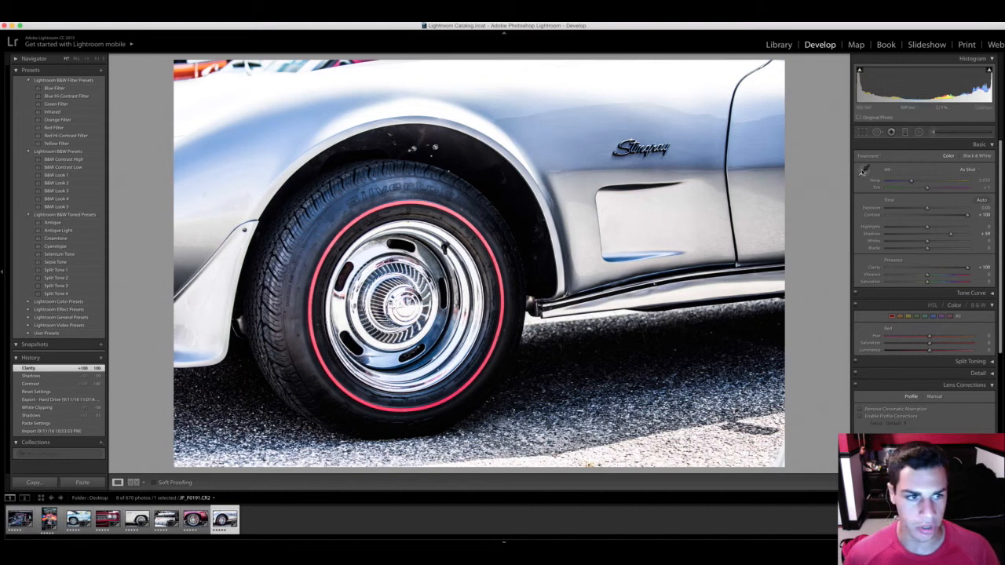
Crop the Stingray photo slightly from its upper-left corner, keeping the original aspect ratio, to cut out the cars in the background
{"action": "left_click", "coordinate": [863, 133]}
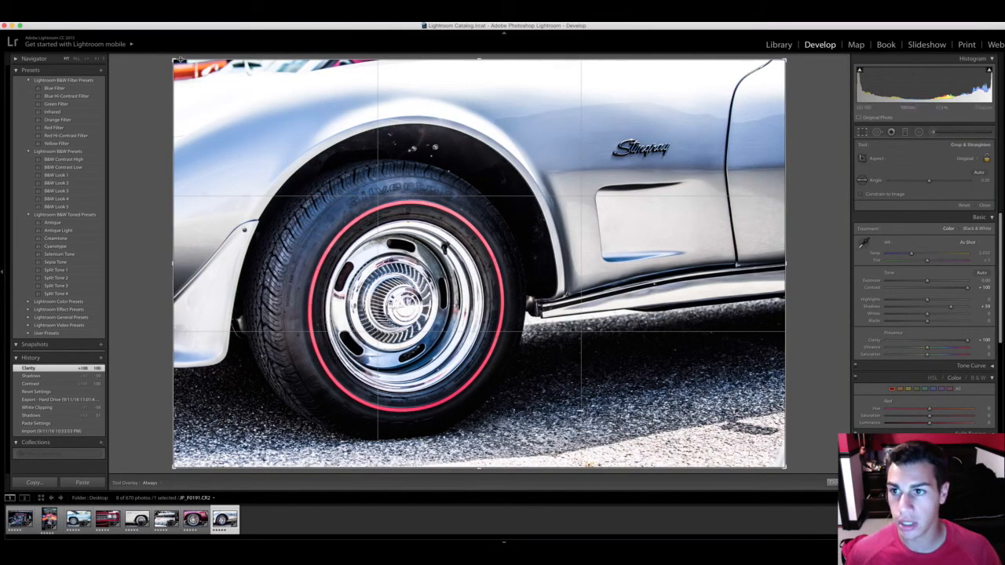
{"action": "left_click_drag", "start_coordinate": [180, 58], "coordinate": [190, 71]}
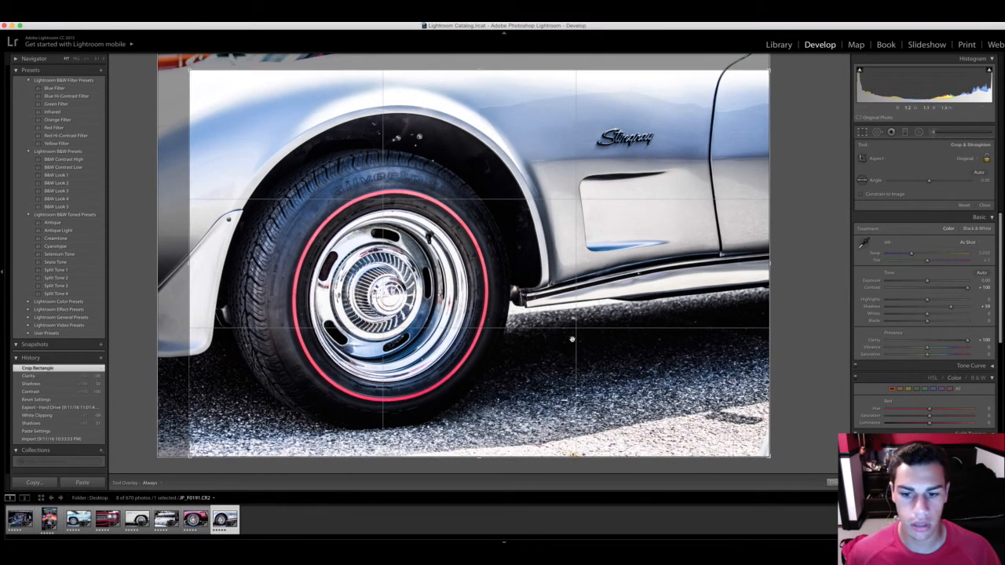
{"action": "key", "text": "Return"}
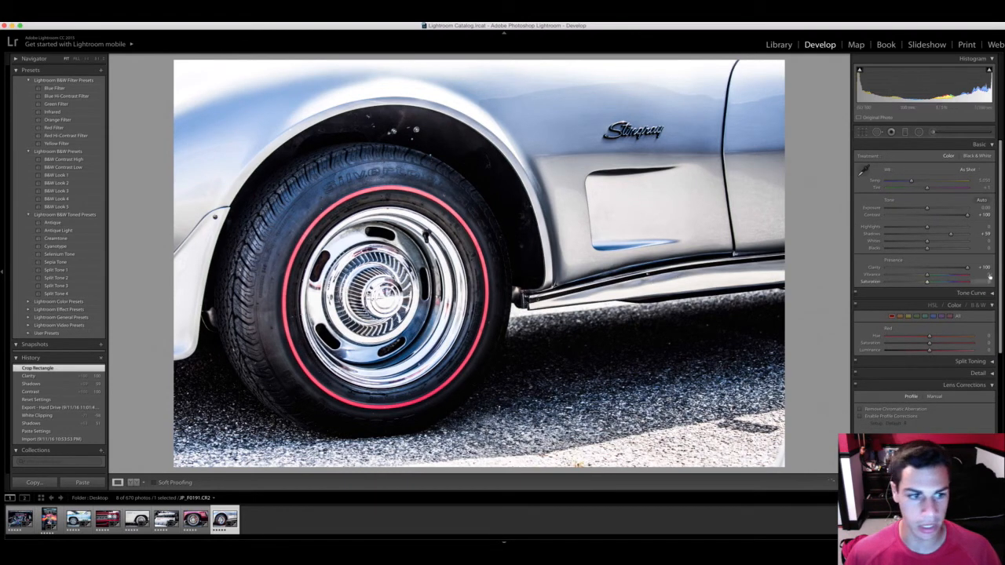
Set the Stingray photo's highlights to -29, whites to -4, vibrance to +18, temperature to 5,317 and red saturation to +78, and compare it with its original
{"action": "left_click_drag", "start_coordinate": [927, 229], "coordinate": [934, 276]}
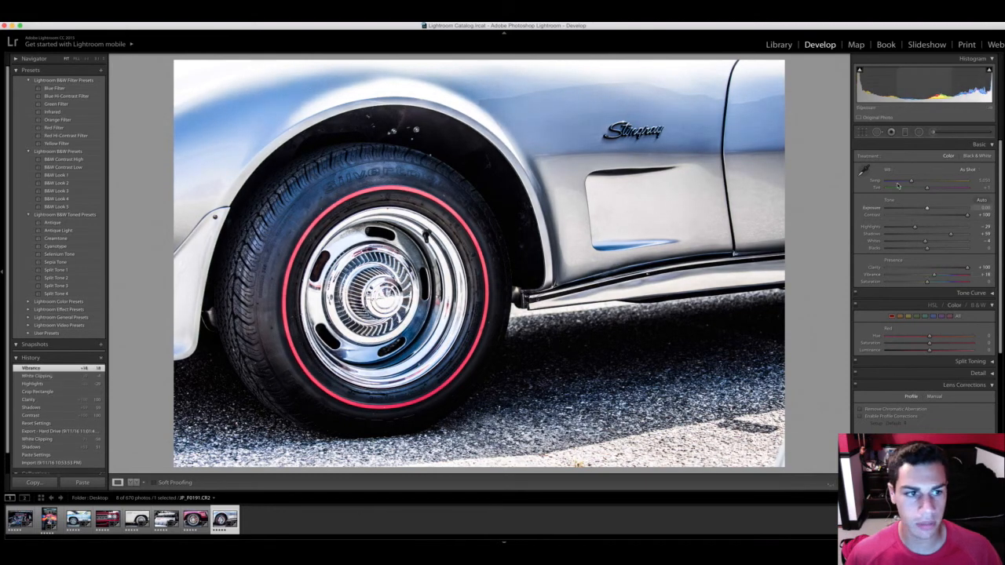
{"action": "left_click_drag", "start_coordinate": [910, 183], "coordinate": [913, 184]}
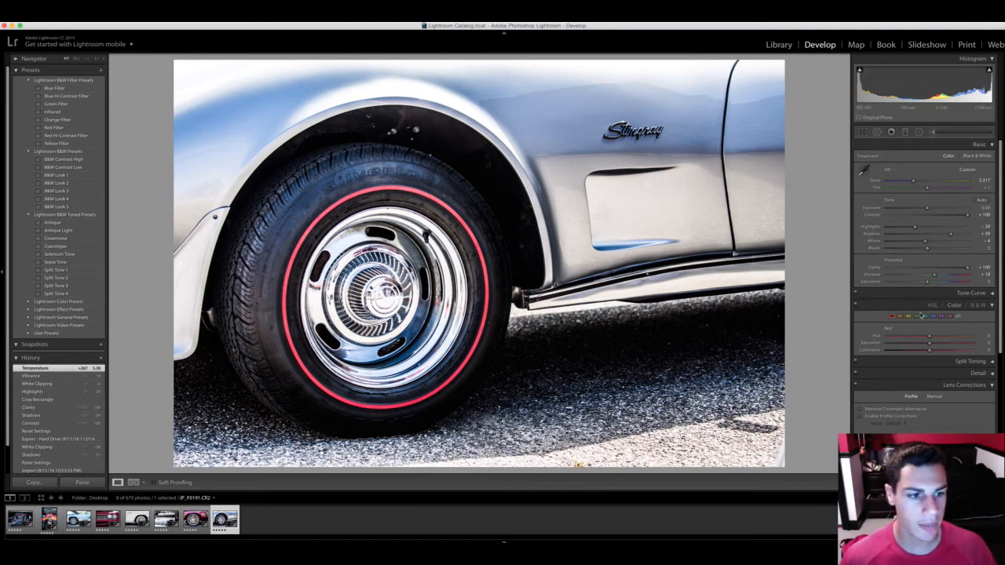
{"action": "left_click_drag", "start_coordinate": [930, 345], "coordinate": [965, 344]}
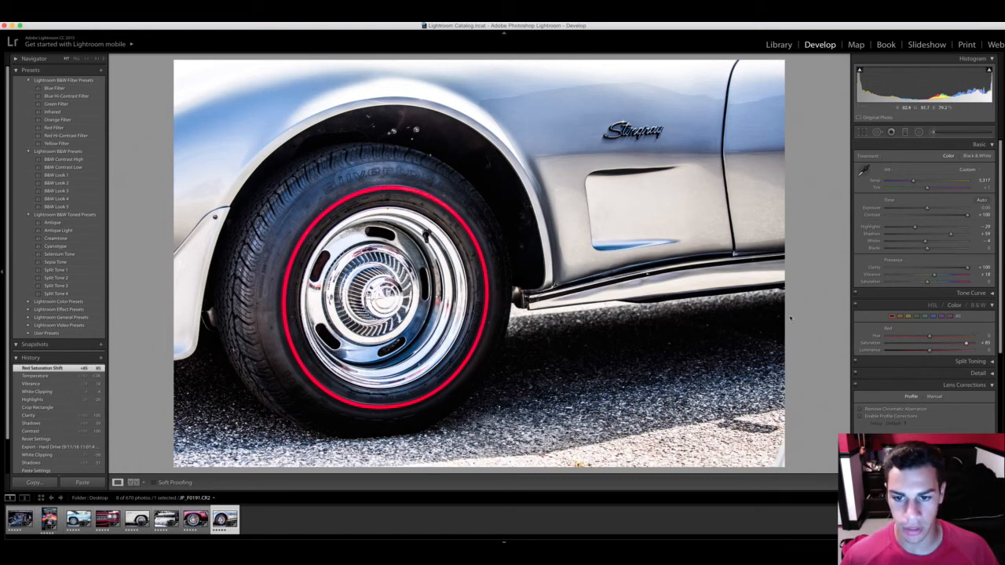
{"action": "left_click_drag", "start_coordinate": [966, 343], "coordinate": [929, 347]}
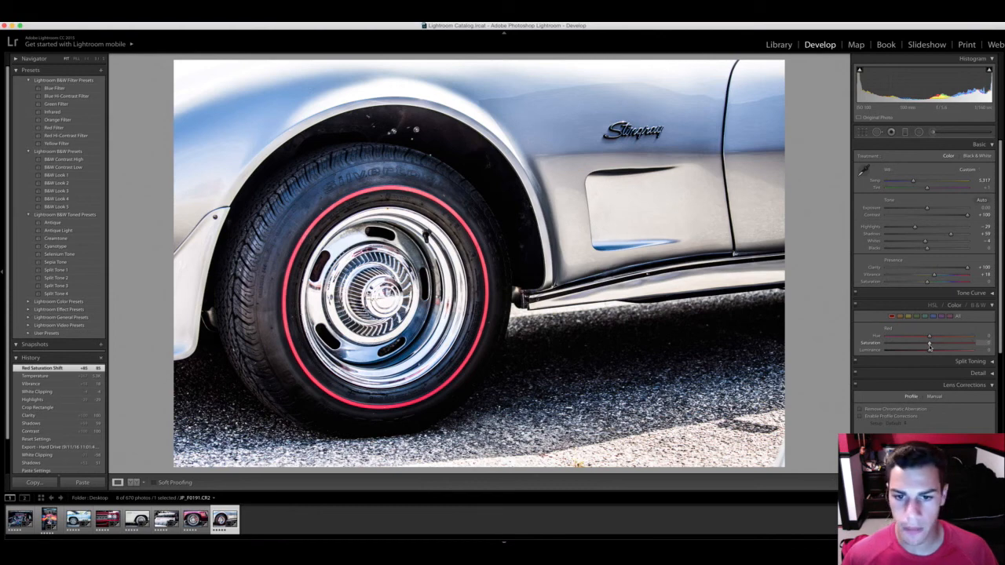
{"action": "left_click_drag", "start_coordinate": [928, 344], "coordinate": [963, 344]}
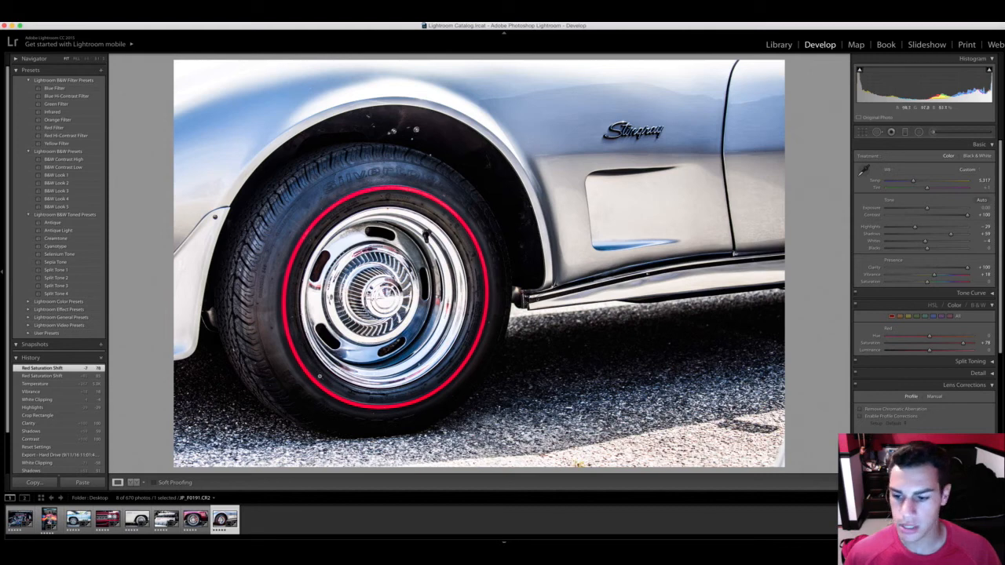
{"action": "left_click", "coordinate": [133, 482]}
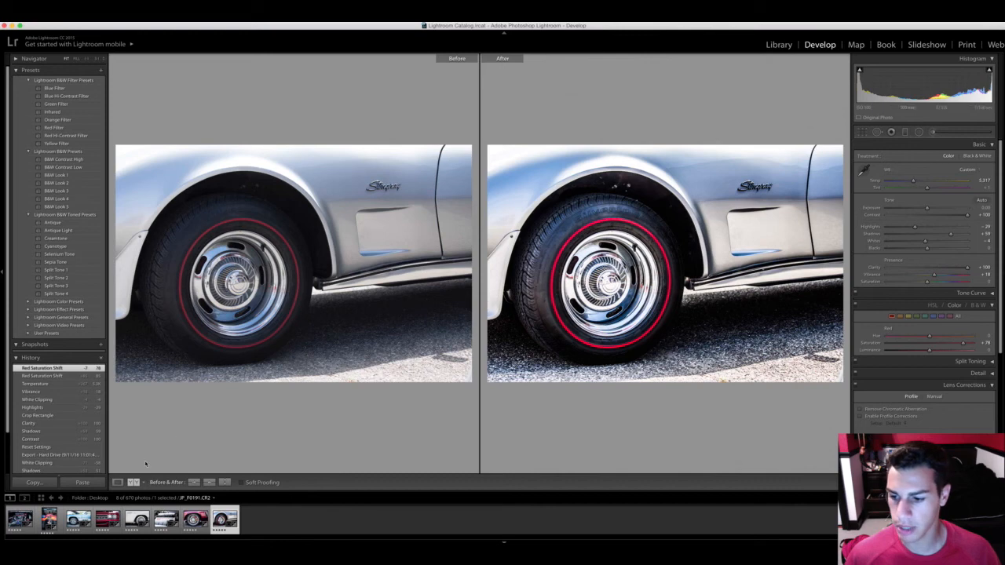
{"action": "left_click", "coordinate": [117, 482]}
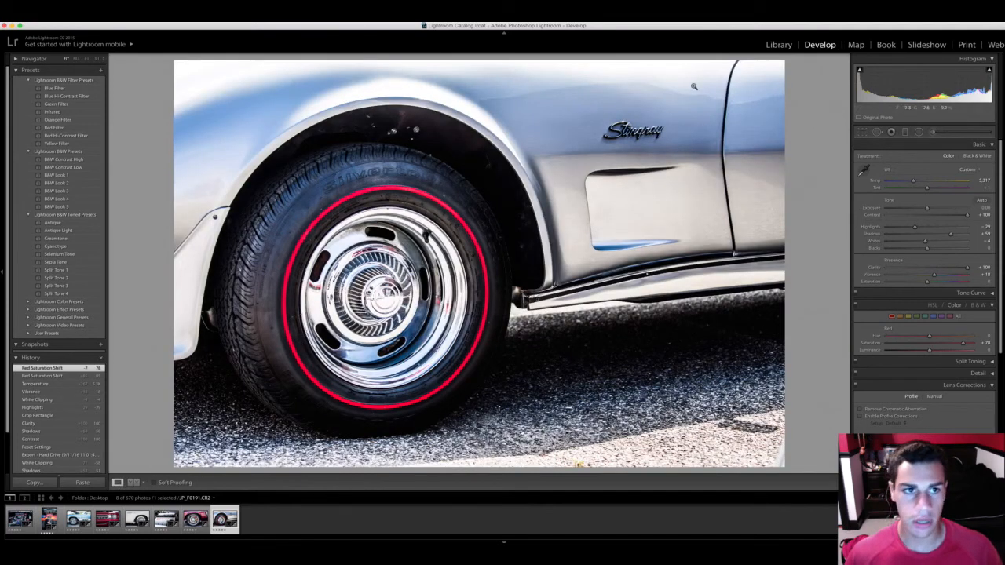
Review the finished edits in the Library, going back photo by photo from the Stingray wheel to the first photo of the set
{"action": "left_click", "coordinate": [779, 44]}
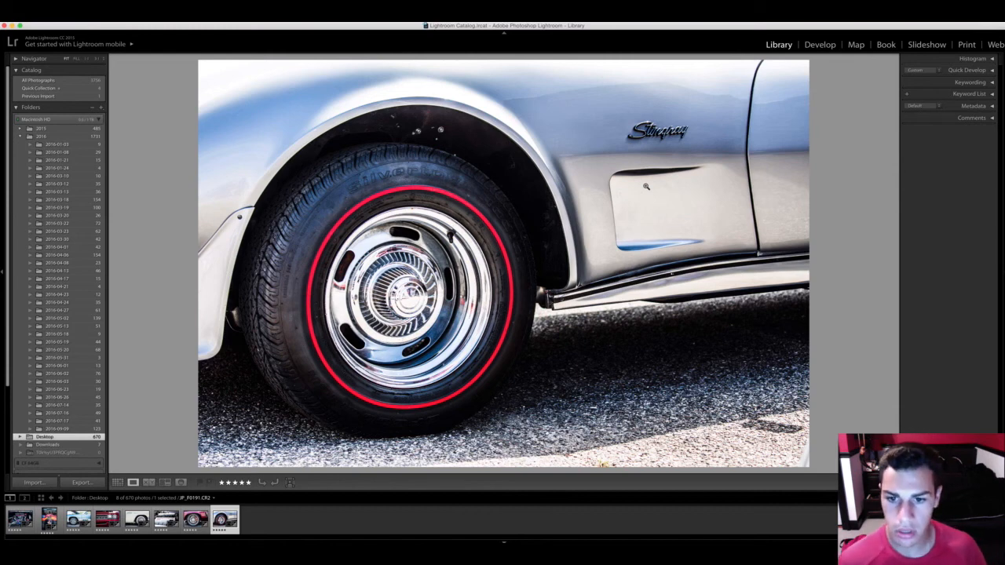
{"action": "key", "text": "Left"}
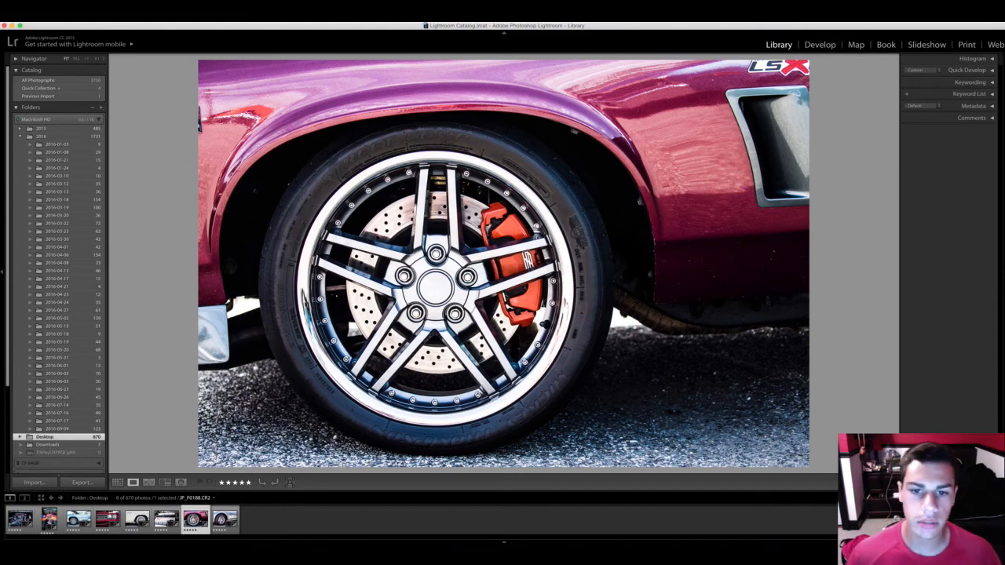
{"action": "key", "text": "Left"}
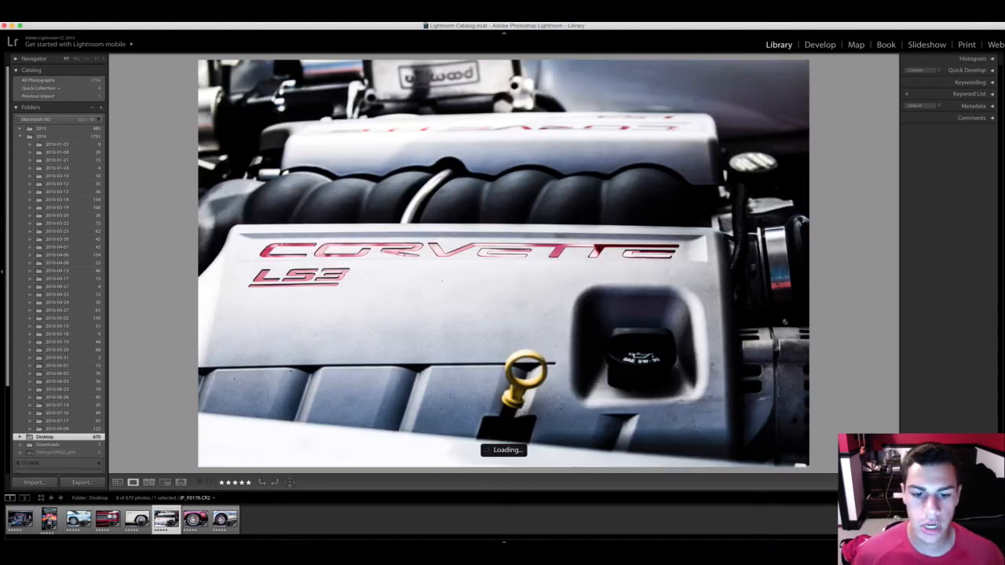
{"action": "key", "text": "Left"}
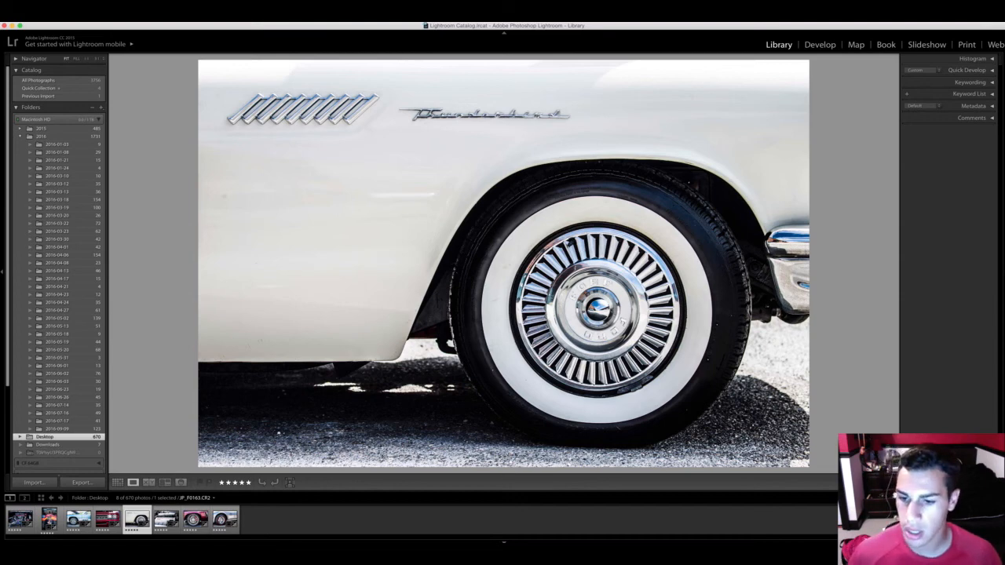
{"action": "key", "text": "Left"}
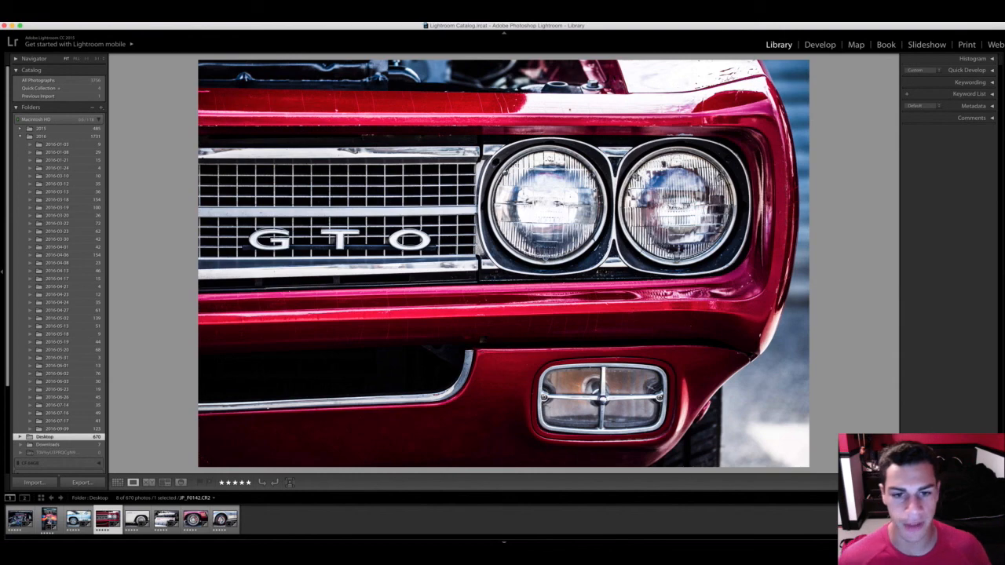
{"action": "key", "text": "Left"}
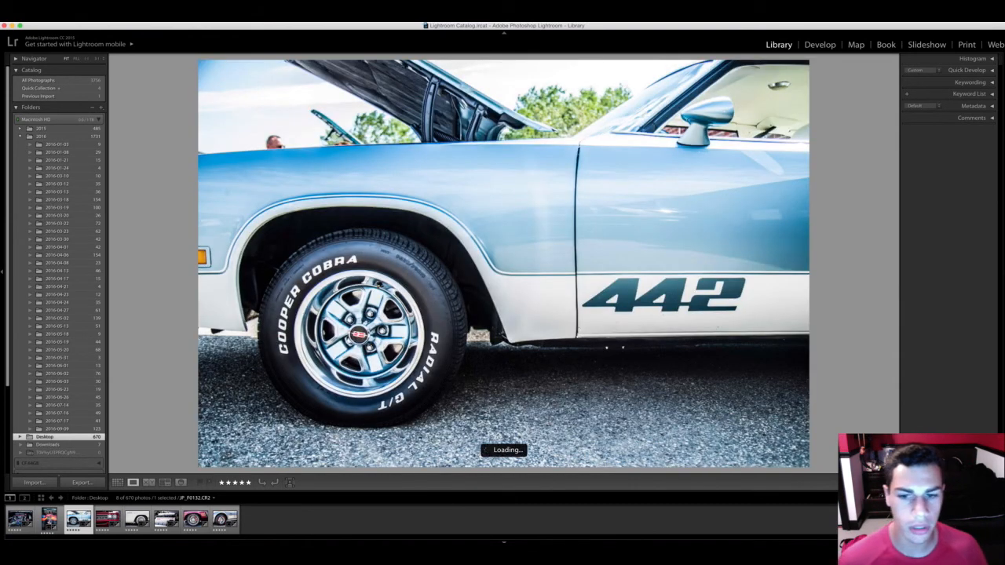
{"action": "key", "text": "Left"}
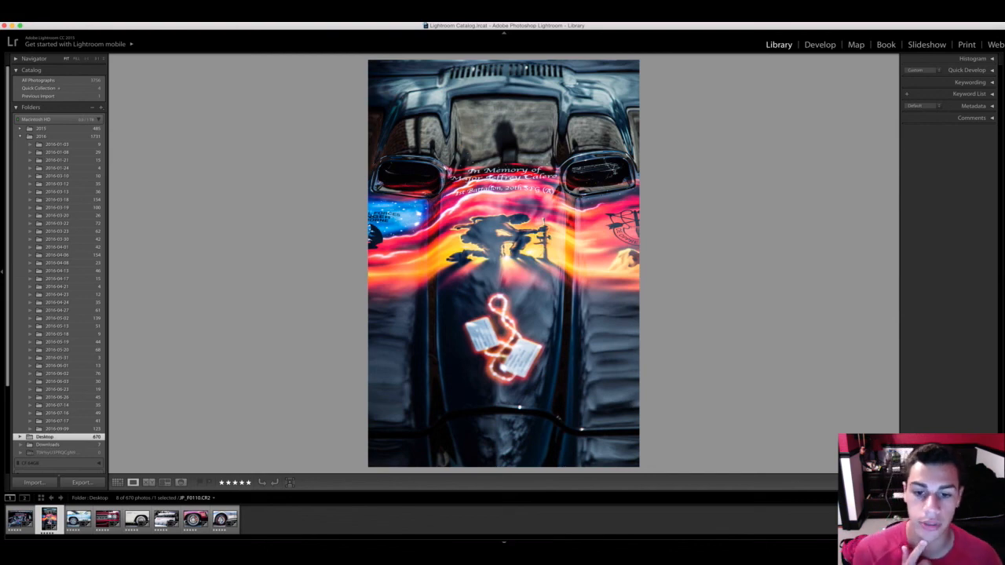
{"action": "key", "text": "Left"}
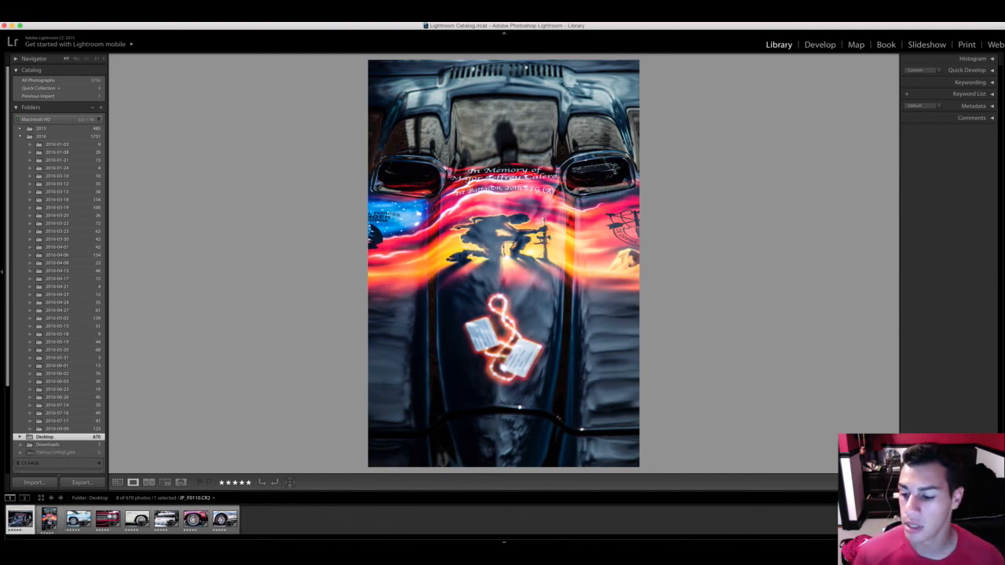